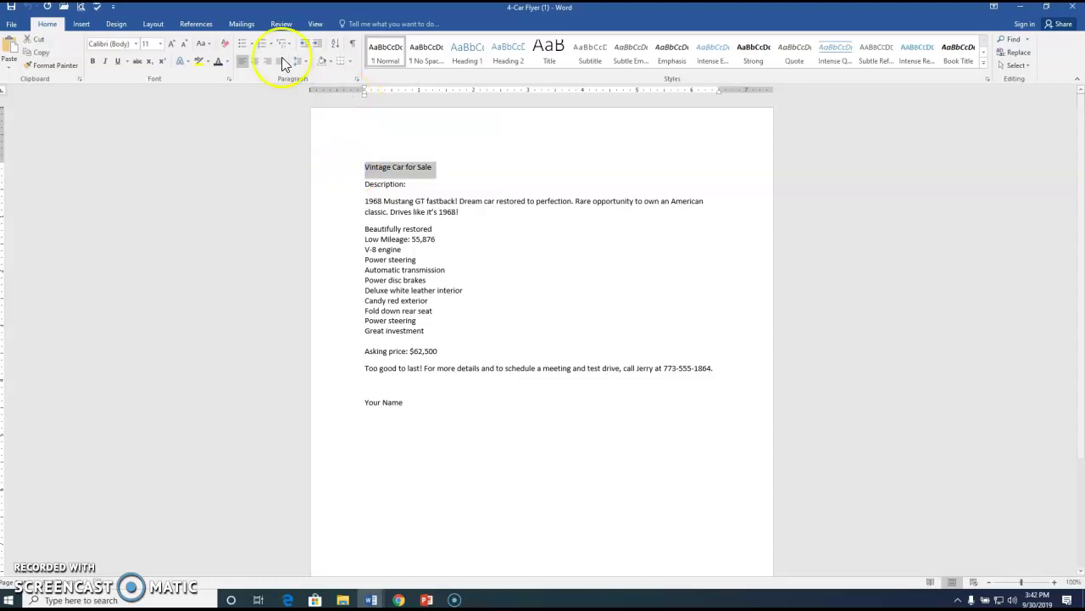
Format the 'Vintage Car for Sale' title as 36 pt bold green Vladimir Script.
{"action": "left_click", "coordinate": [157, 46]}
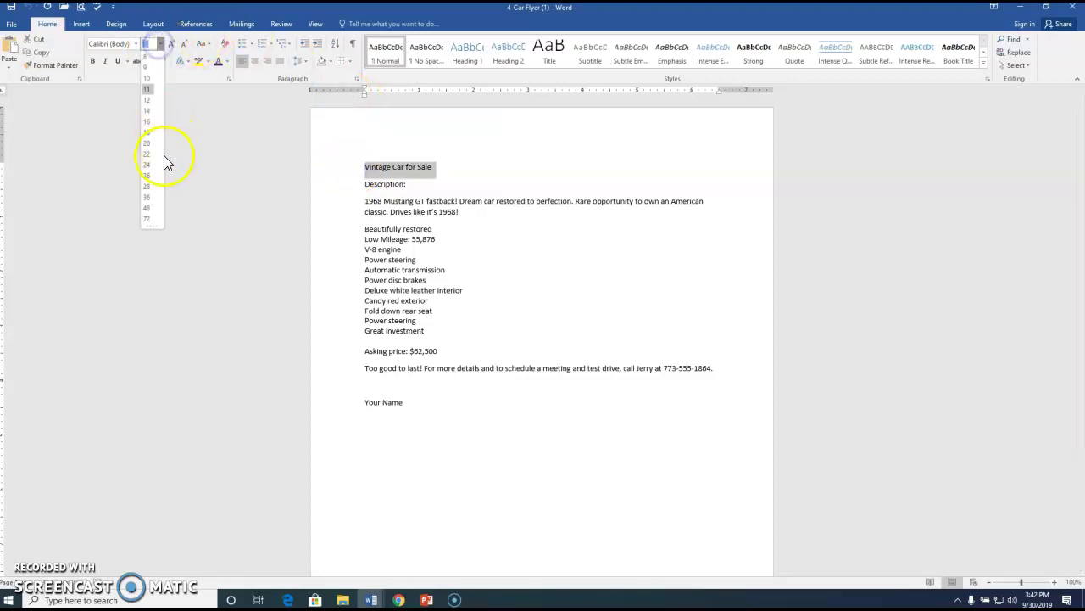
{"action": "left_click", "coordinate": [149, 196]}
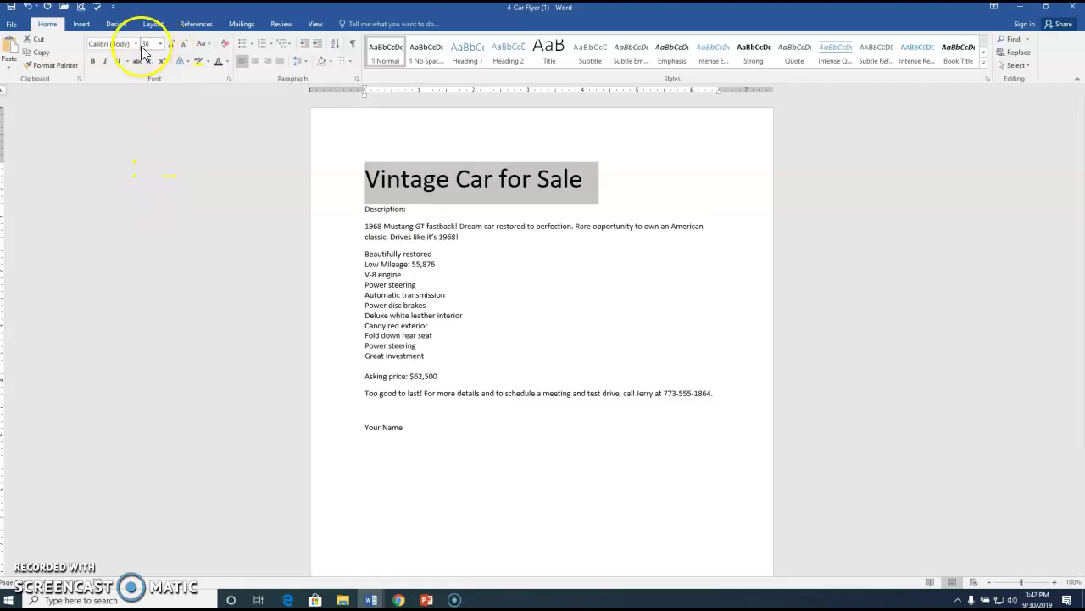
{"action": "left_click", "coordinate": [136, 44]}
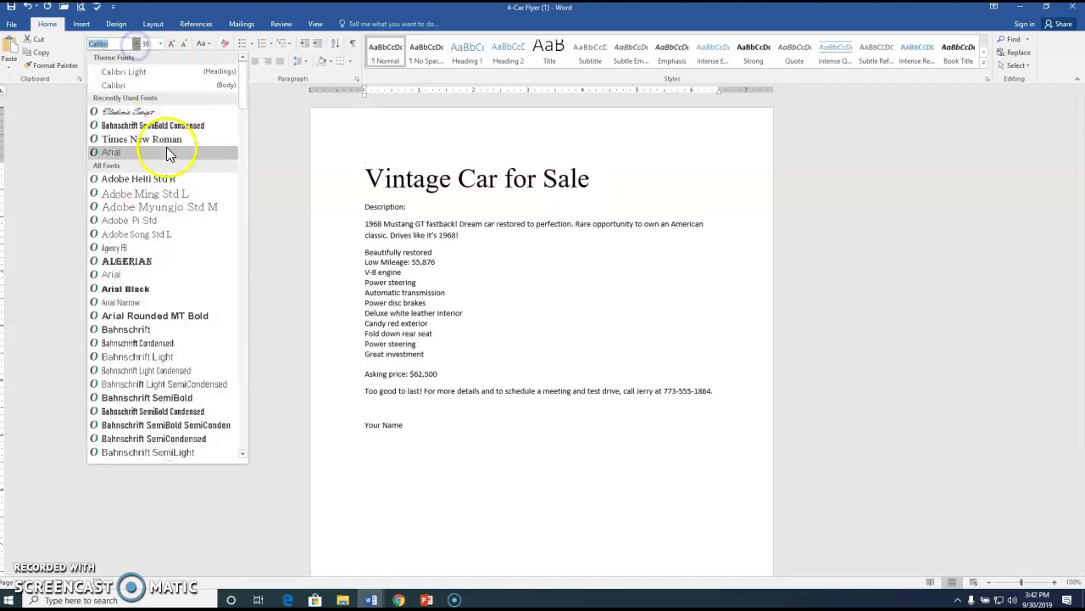
{"action": "type", "text": "Valid"}
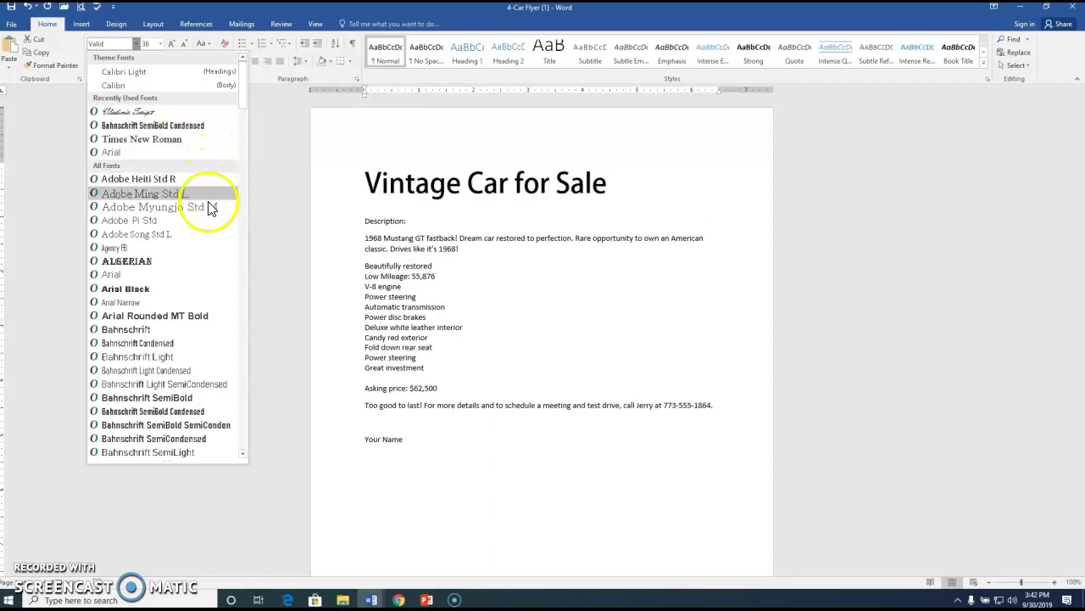
{"action": "left_click_drag", "start_coordinate": [242, 101], "coordinate": [238, 405]}
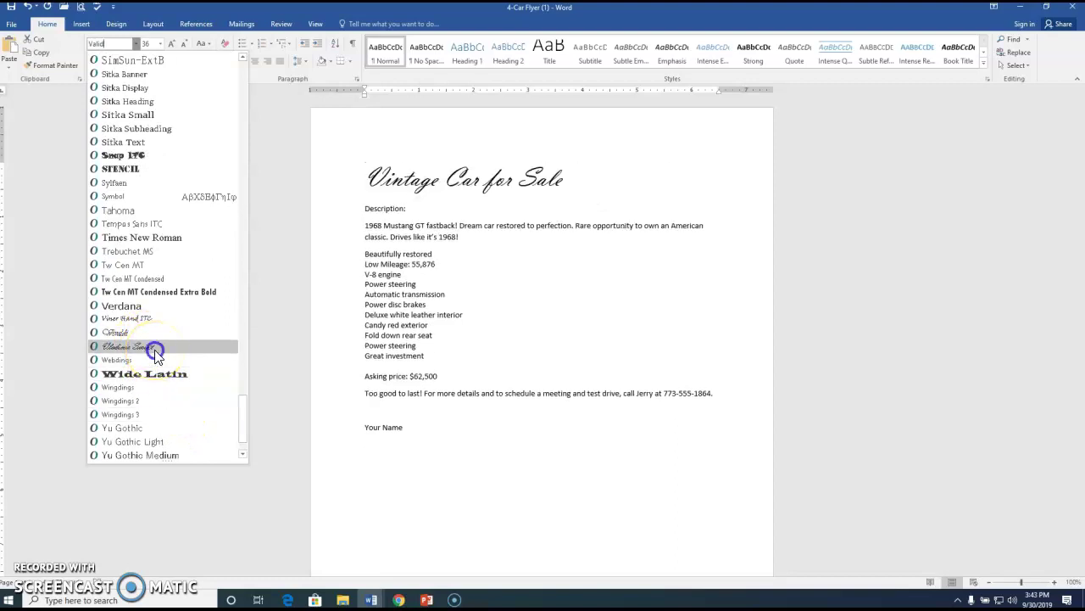
{"action": "left_click", "coordinate": [155, 349]}
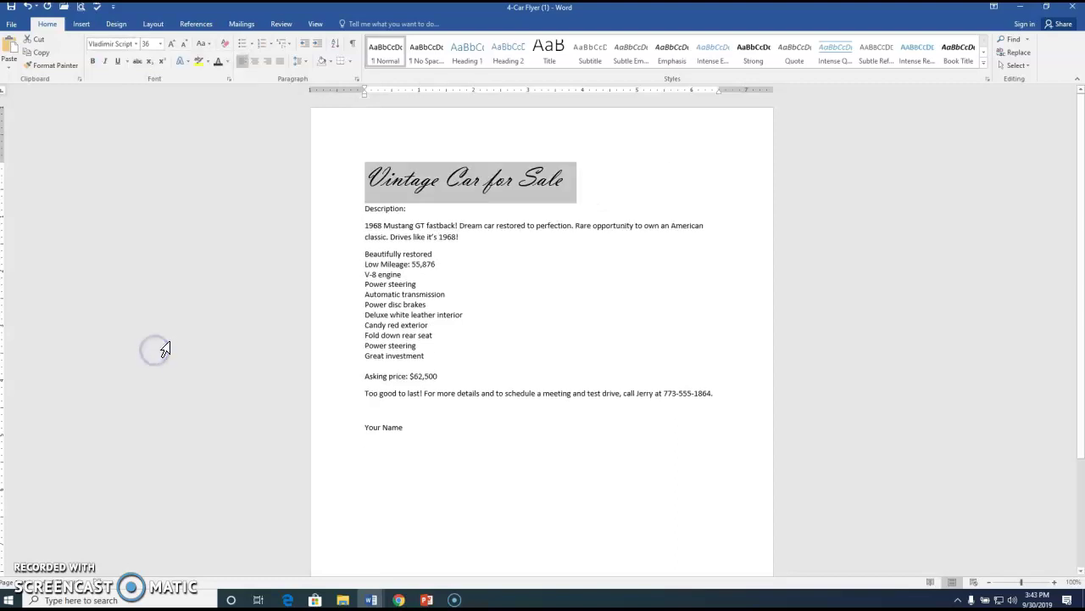
{"action": "left_click", "coordinate": [228, 61]}
{"action": "left_click", "coordinate": [305, 139]}
{"action": "left_click", "coordinate": [94, 61]}
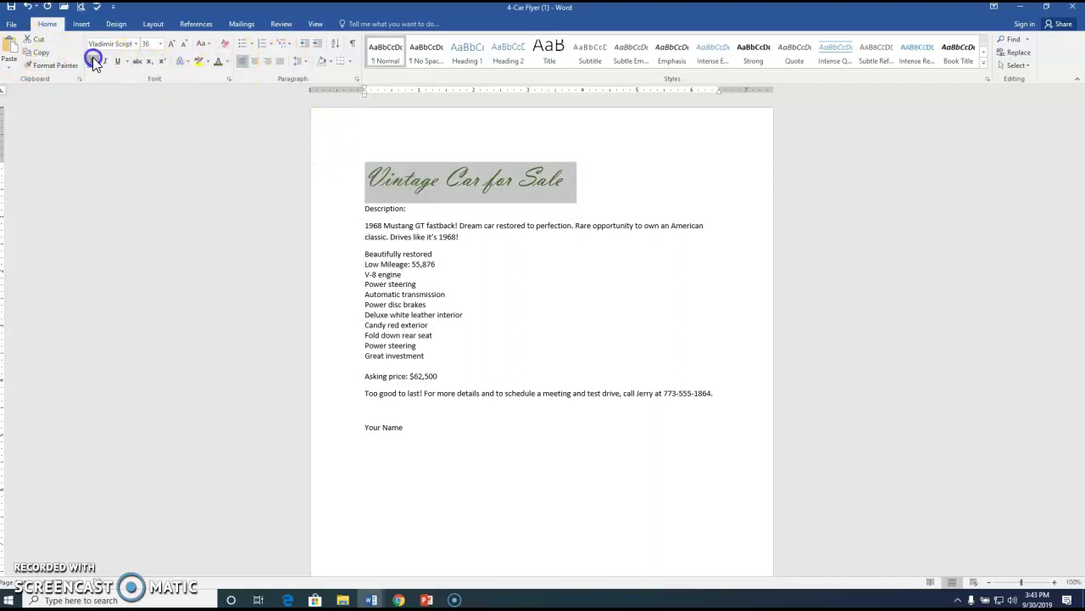
{"action": "left_click", "coordinate": [339, 212]}
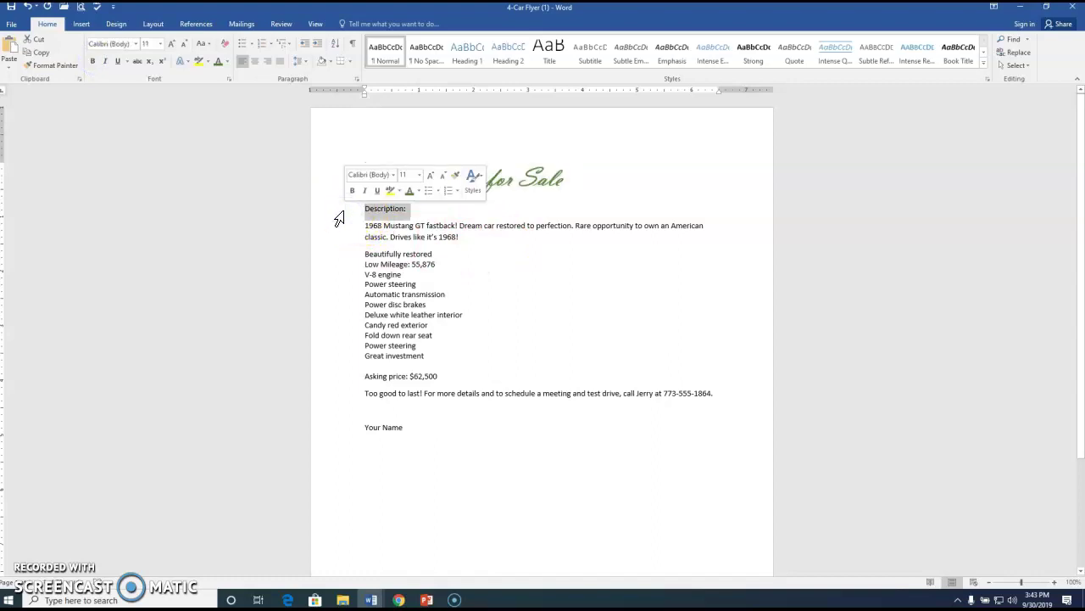
Make the 'Description:' heading 18 pt bold.
{"action": "left_click", "coordinate": [161, 44]}
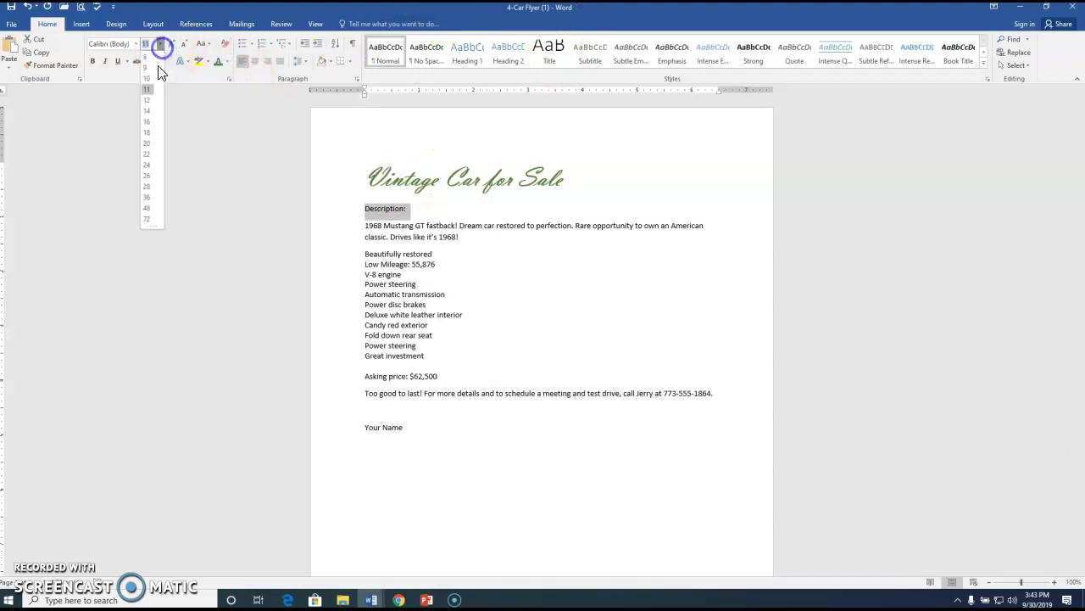
{"action": "left_click", "coordinate": [149, 134]}
{"action": "left_click", "coordinate": [93, 63]}
Change 'Mustang GT fastback' to UPPERCASE.
{"action": "left_click_drag", "start_coordinate": [395, 234], "coordinate": [446, 235]}
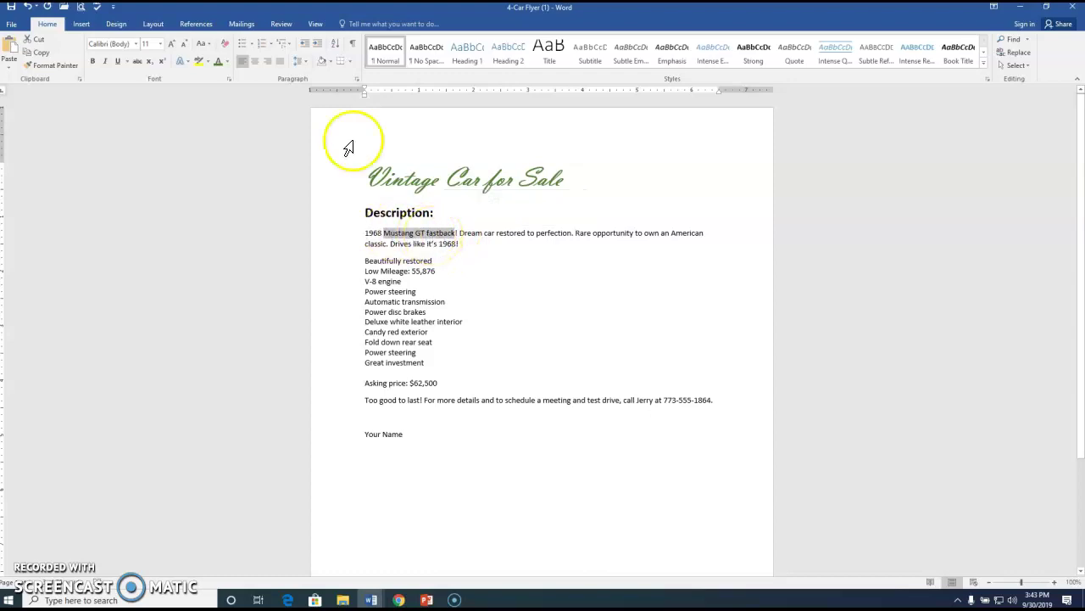
{"action": "left_click", "coordinate": [200, 44]}
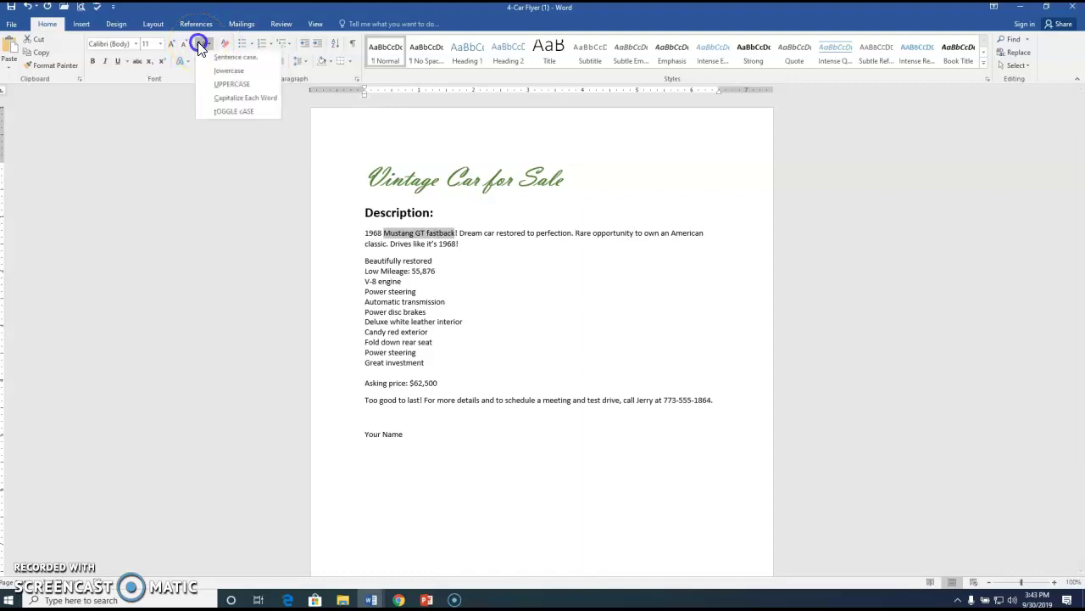
{"action": "left_click", "coordinate": [238, 87]}
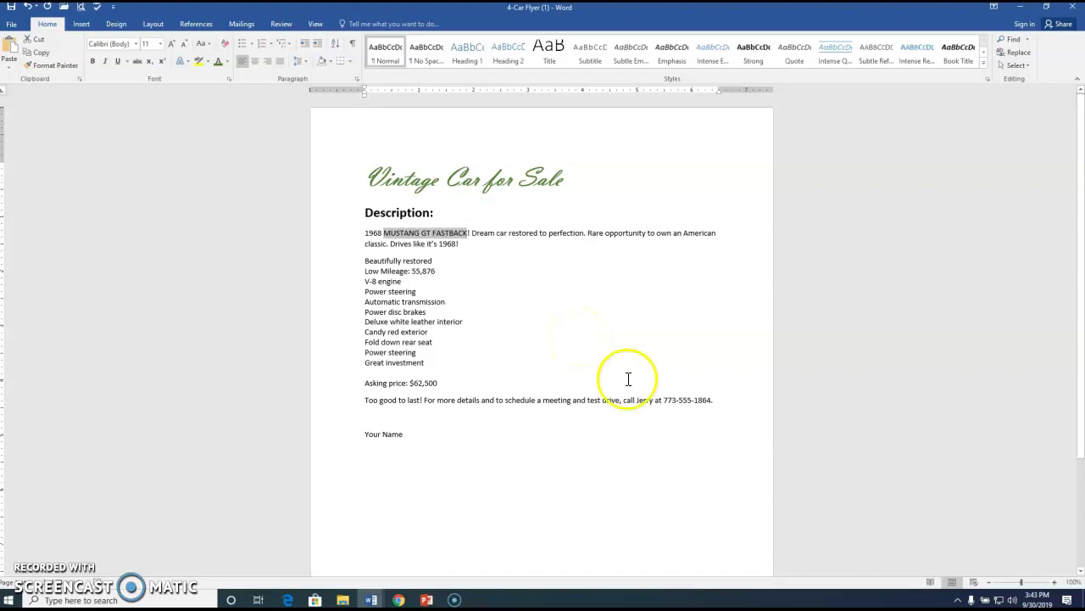
Enlarge the body text from 1968 through Your Name to 14 pt.
{"action": "left_click_drag", "start_coordinate": [339, 239], "coordinate": [372, 431]}
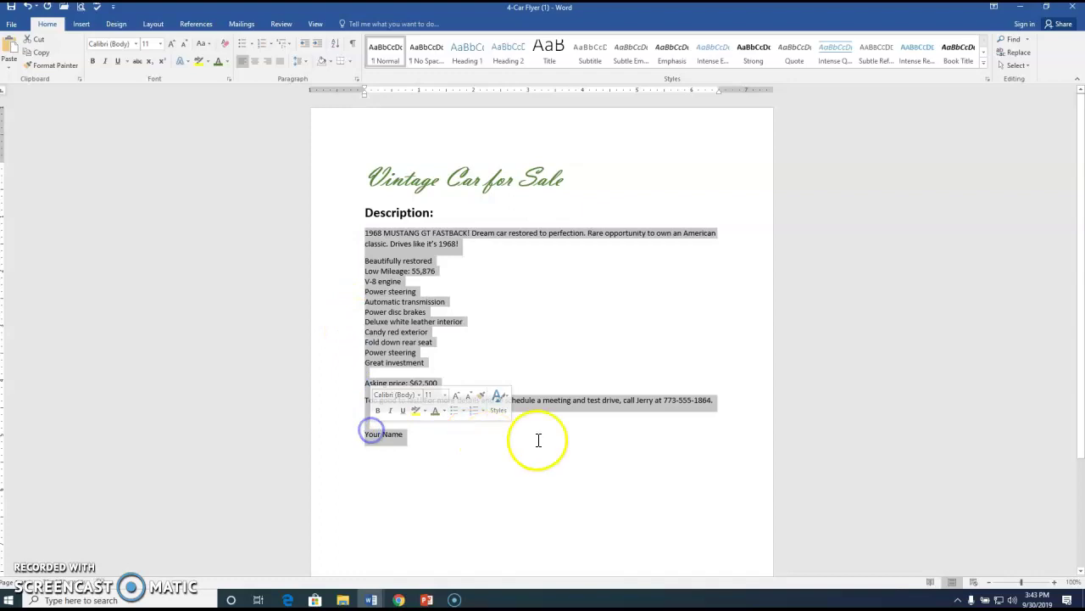
{"action": "left_click", "coordinate": [160, 44]}
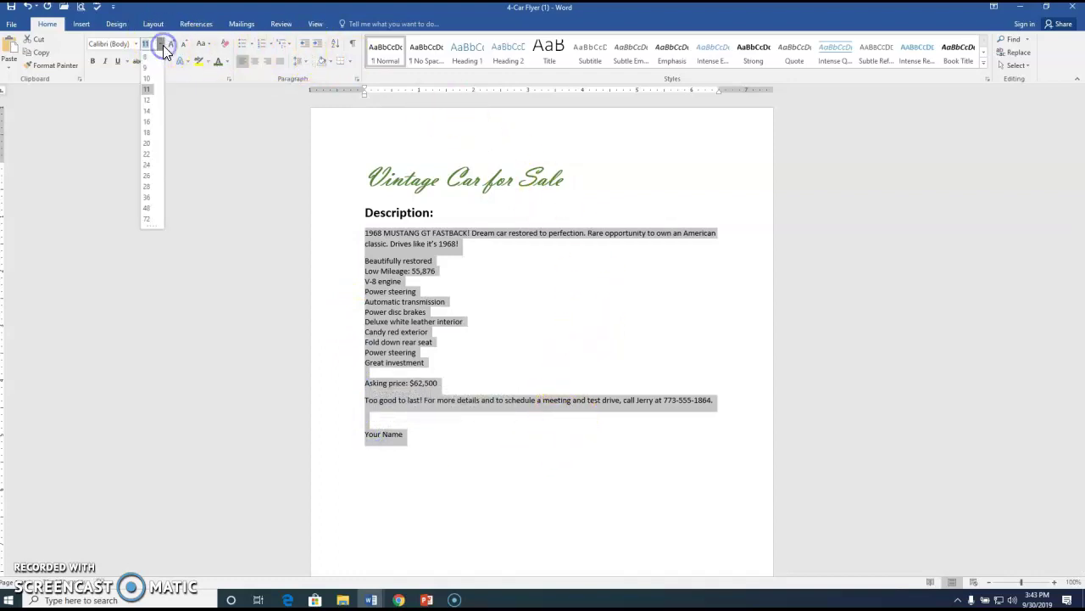
{"action": "left_click", "coordinate": [149, 112]}
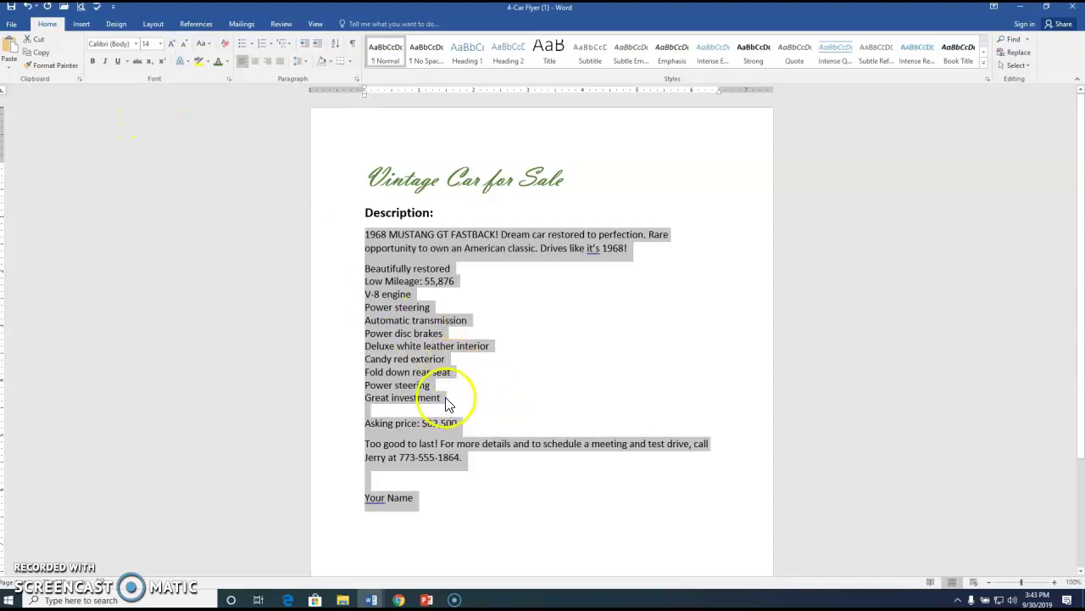
Bold 'Asking price:' and 'Too good to last!' using the mini toolbar.
{"action": "scroll", "coordinate": [424, 407], "scroll_direction": "down", "scroll_amount": 1}
{"action": "left_click_drag", "start_coordinate": [364, 396], "coordinate": [422, 396]}
{"action": "left_click", "coordinate": [431, 378]}
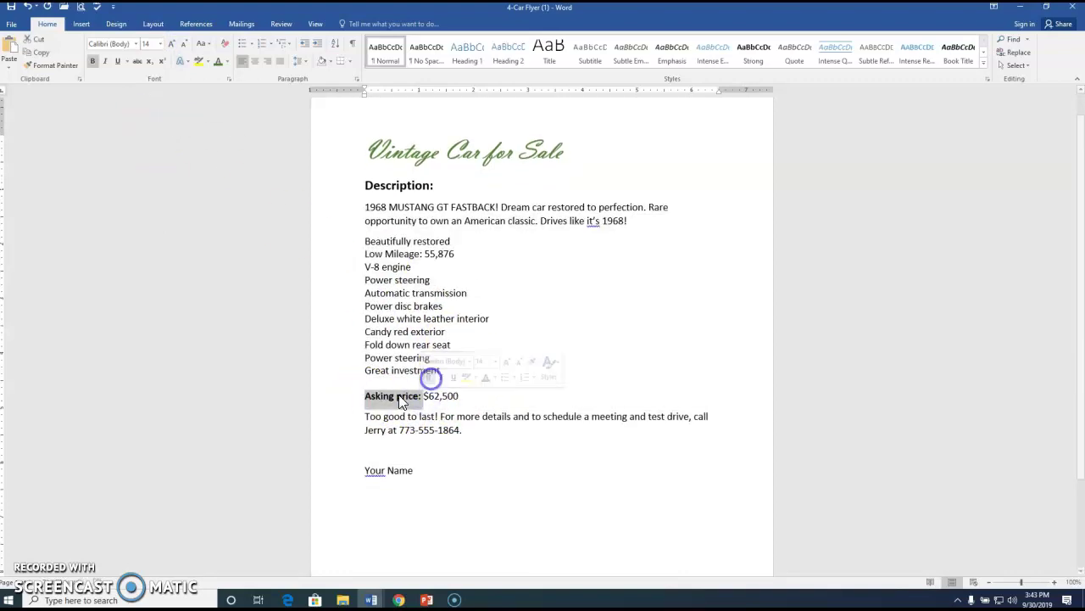
{"action": "triple_click", "coordinate": [377, 416]}
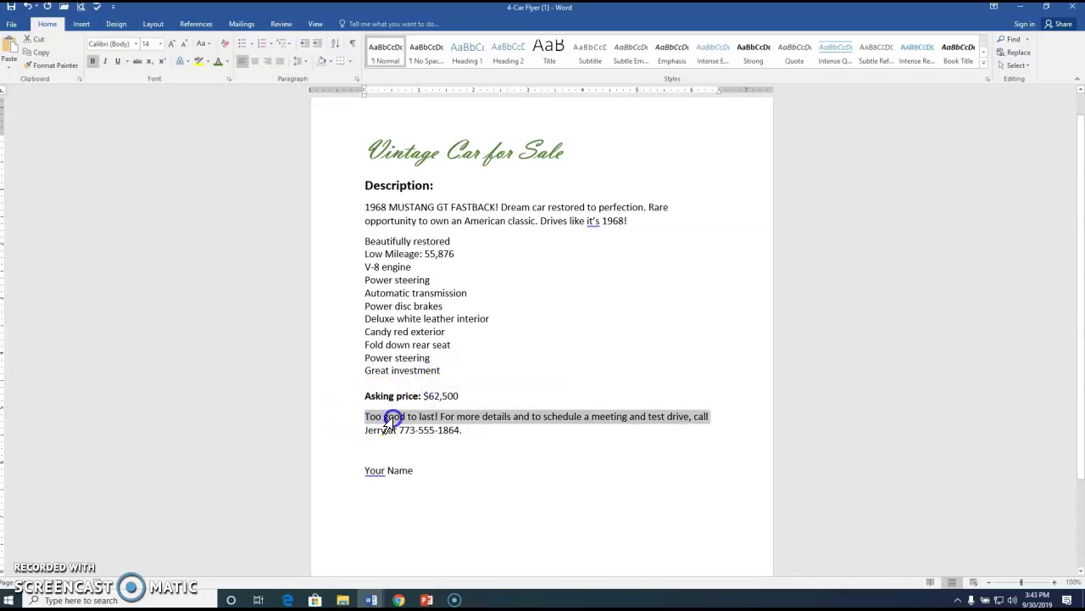
{"action": "left_click", "coordinate": [376, 409]}
{"action": "left_click_drag", "start_coordinate": [368, 415], "coordinate": [441, 416]}
{"action": "left_click", "coordinate": [434, 398]}
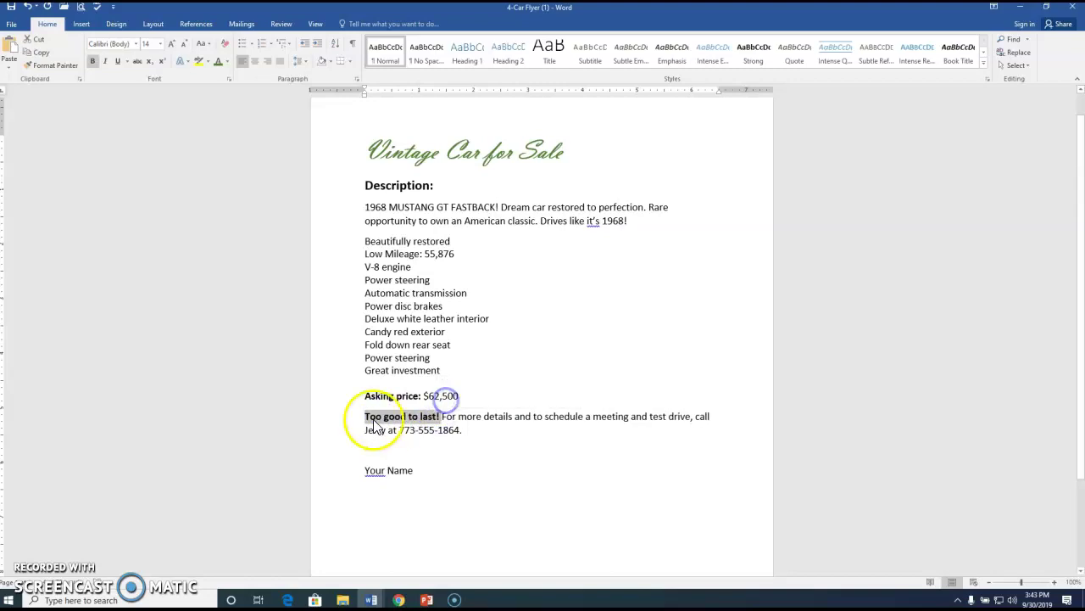
Italicize the closing contact paragraph and check the bold and italic formatting.
{"action": "left_click_drag", "start_coordinate": [351, 423], "coordinate": [353, 432]}
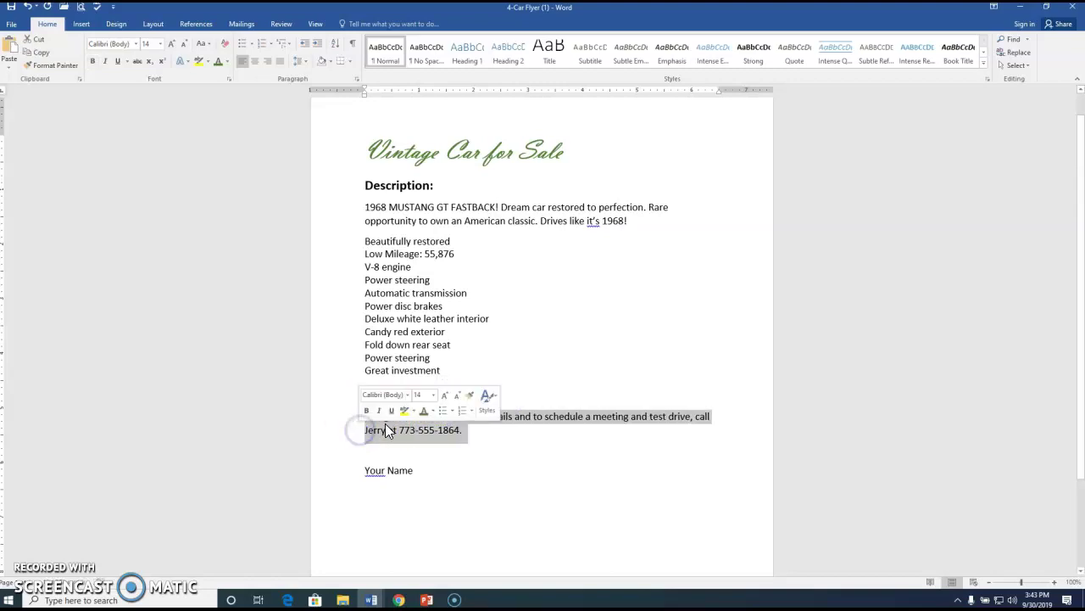
{"action": "left_click", "coordinate": [378, 410]}
{"action": "left_click", "coordinate": [444, 447]}
{"action": "left_click", "coordinate": [388, 395]}
{"action": "left_click", "coordinate": [449, 395]}
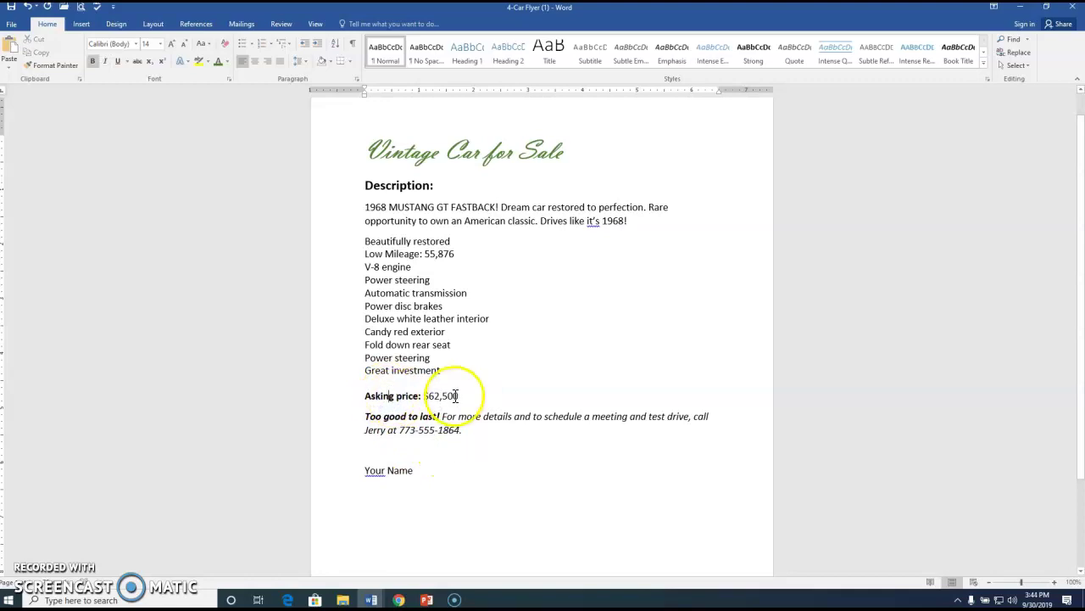
{"action": "left_click", "coordinate": [401, 418]}
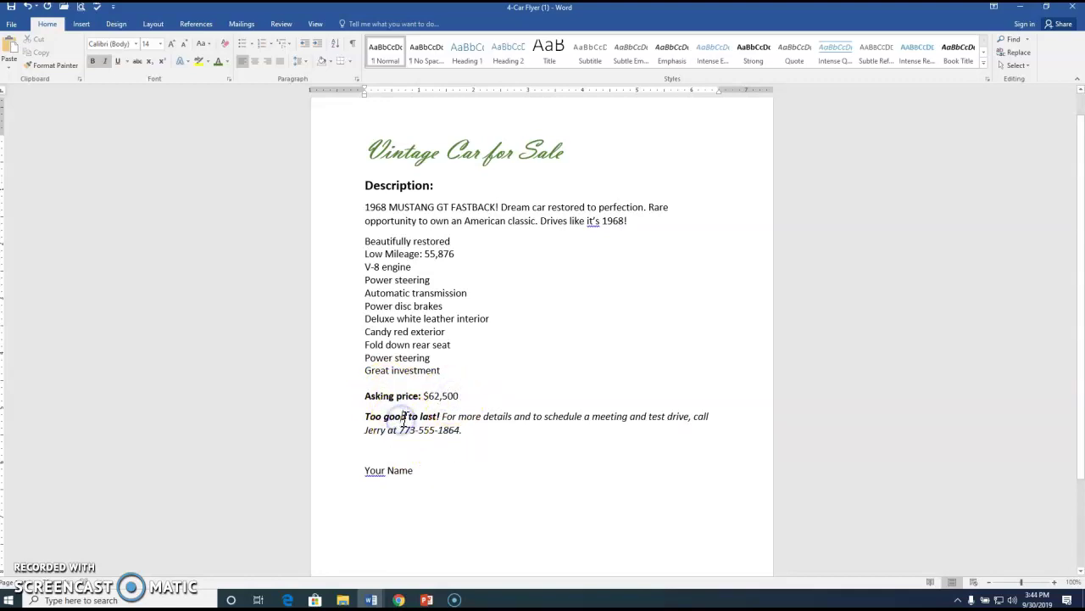
{"action": "left_click", "coordinate": [497, 412]}
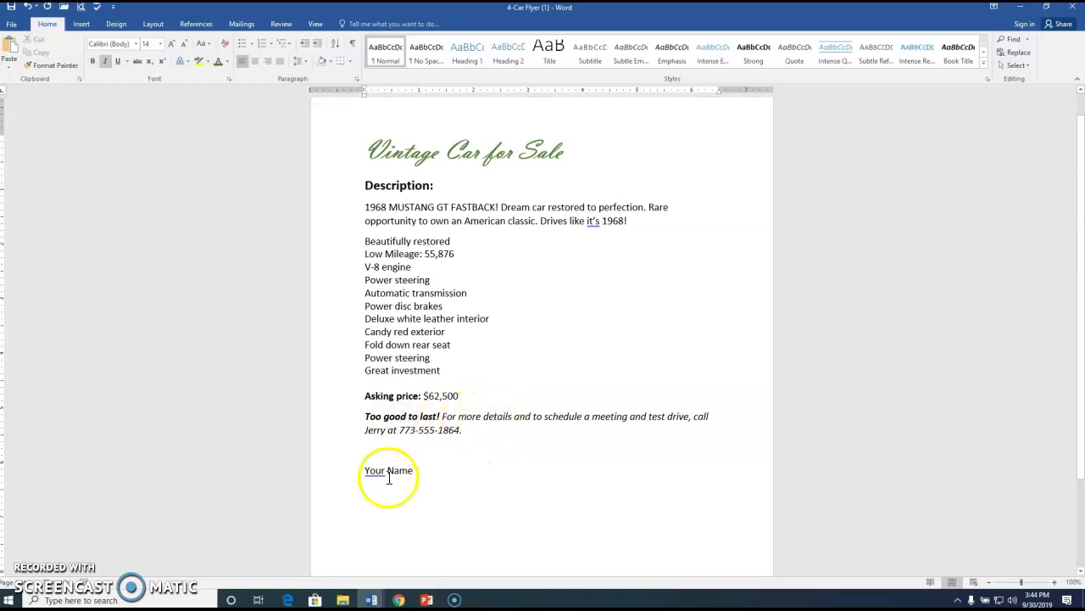
Replace 'Your Name' with the seller's name and bullet the car feature lines.
{"action": "left_click", "coordinate": [337, 477]}
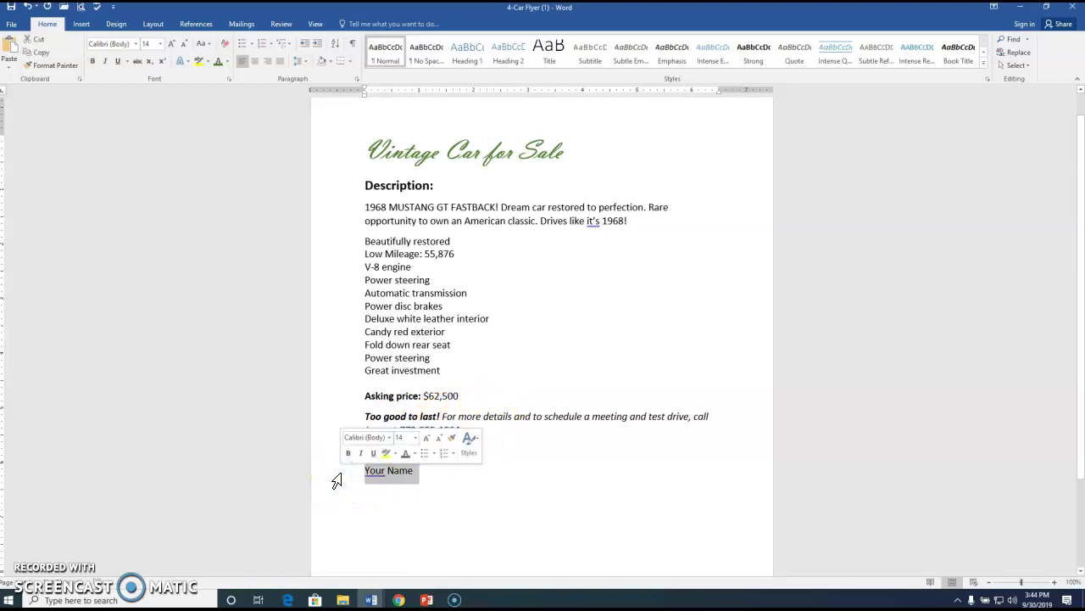
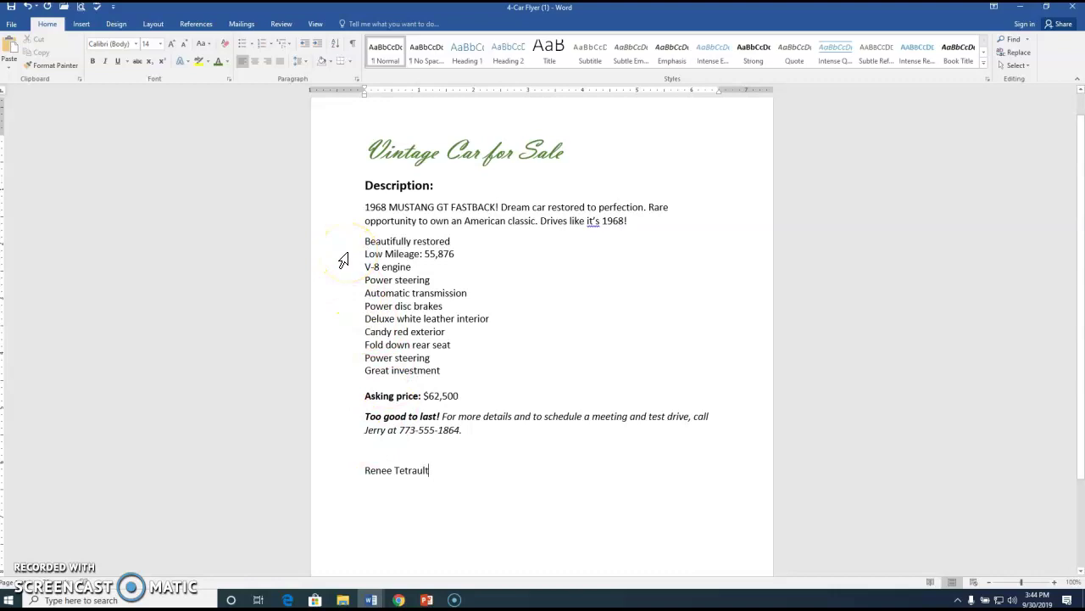
{"action": "left_click_drag", "start_coordinate": [345, 244], "coordinate": [354, 371]}
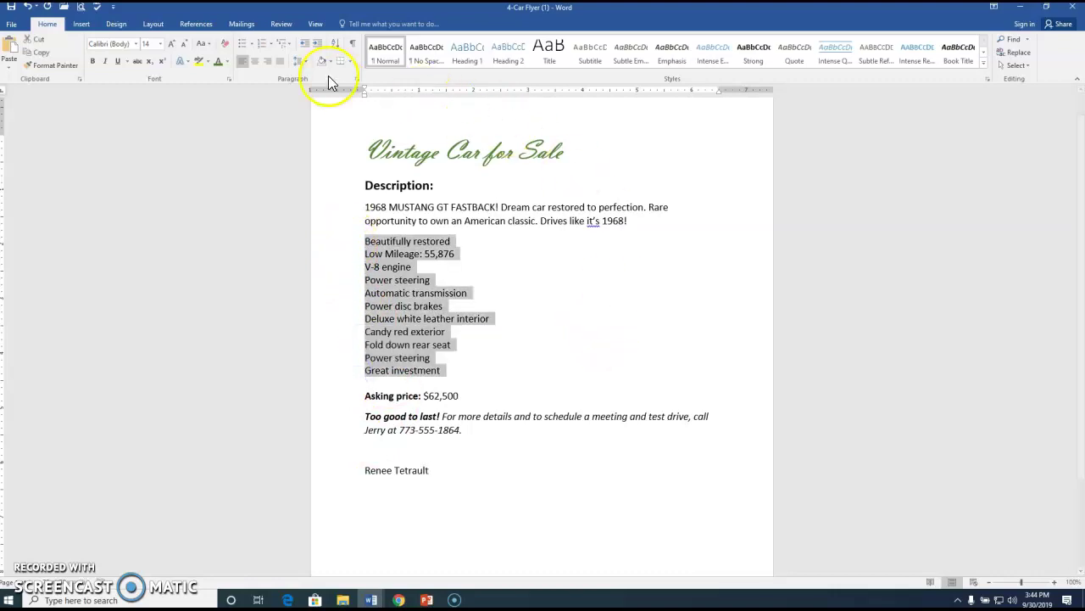
{"action": "left_click", "coordinate": [241, 47]}
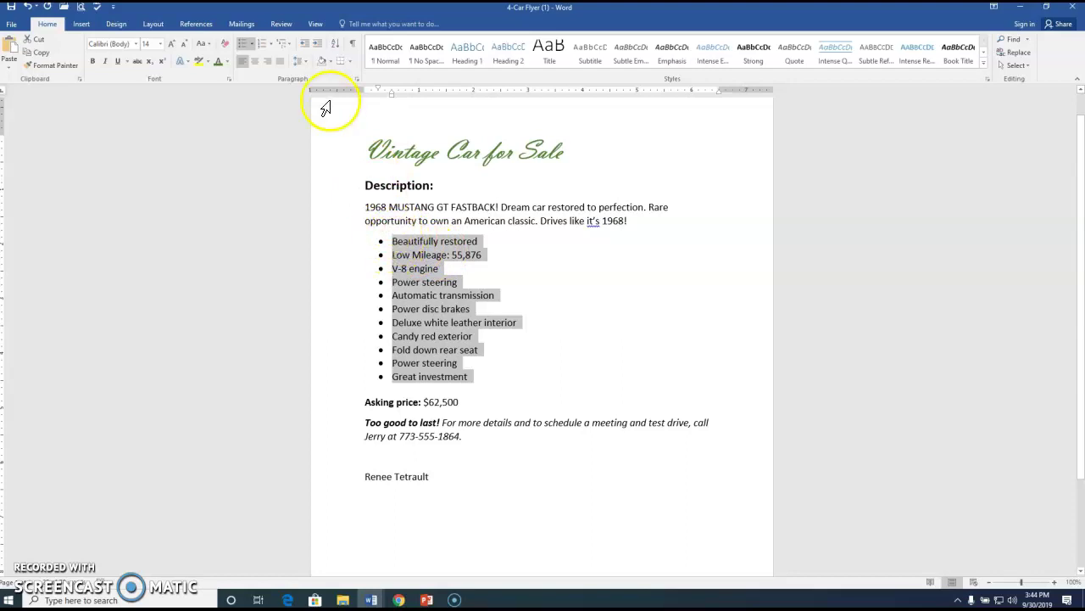
Start a Define New Bullet picture and search online pictures for Mustang cars.
{"action": "left_click", "coordinate": [253, 47]}
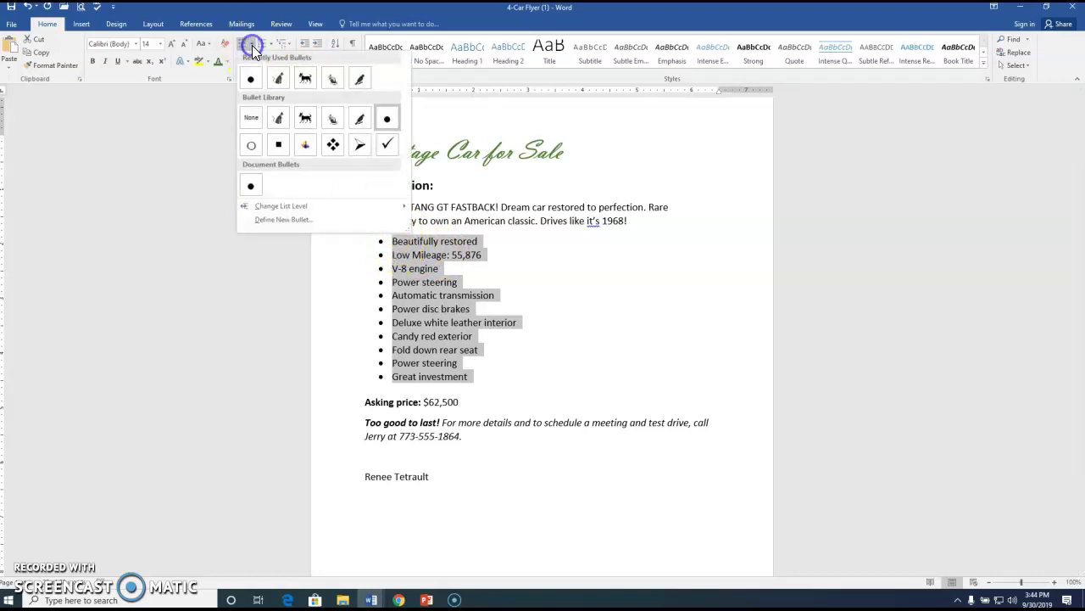
{"action": "left_click", "coordinate": [279, 218]}
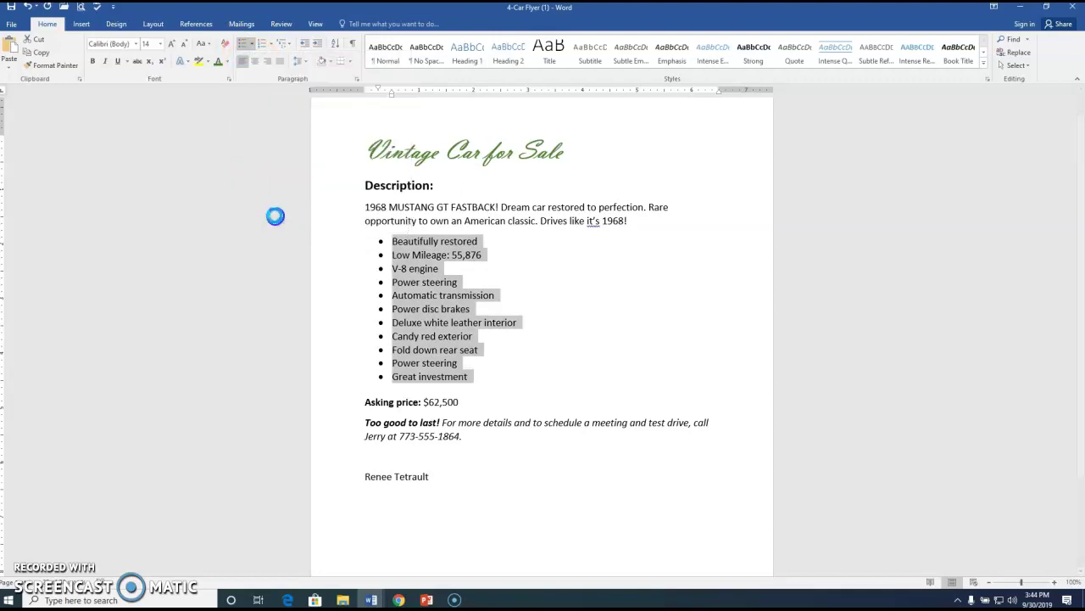
{"action": "left_click", "coordinate": [555, 222]}
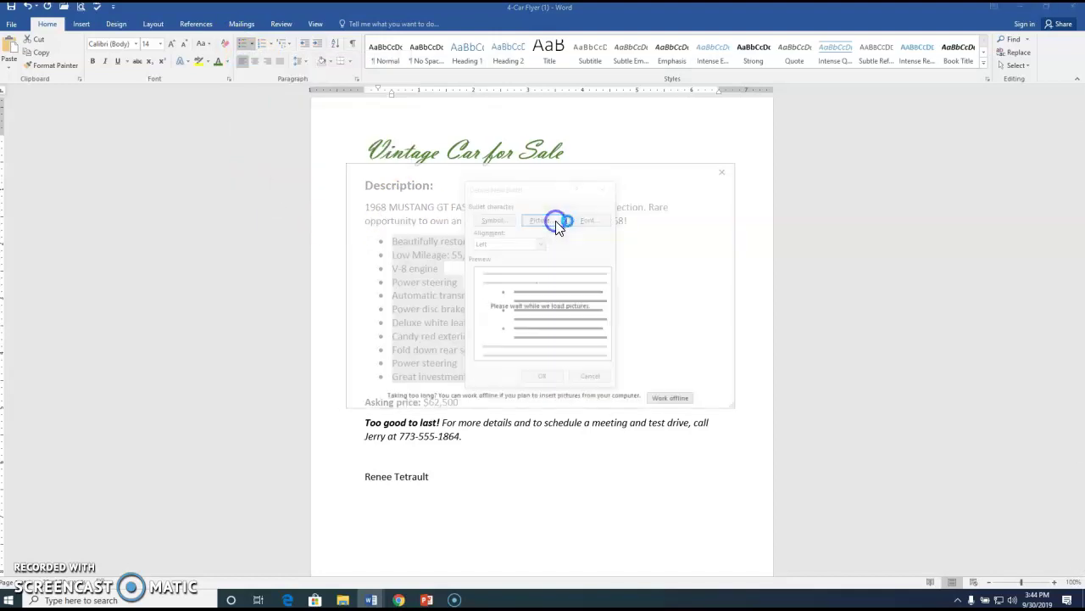
{"action": "left_click", "coordinate": [597, 266]}
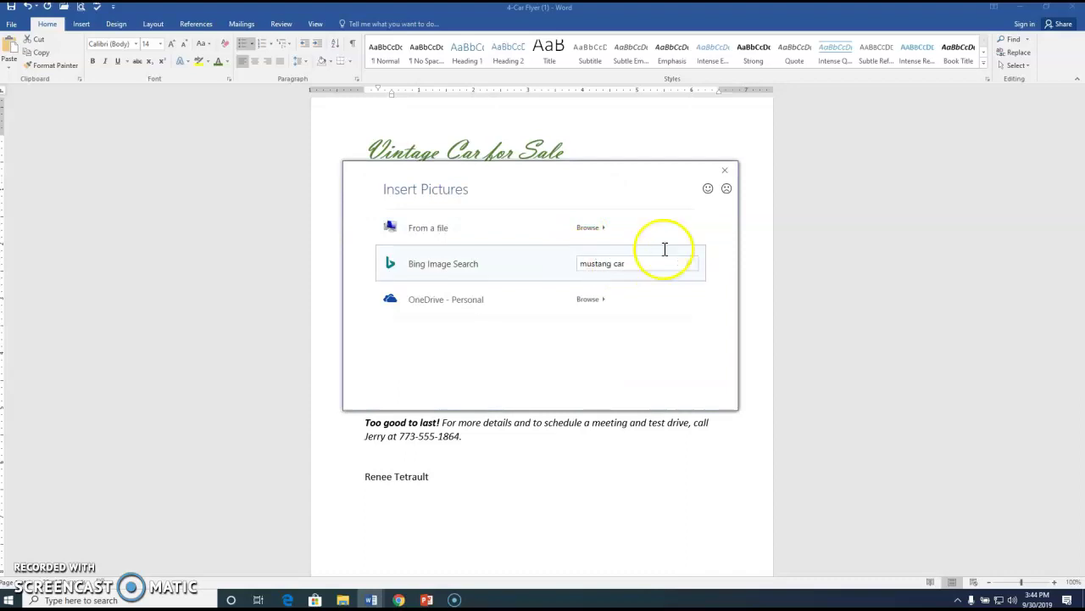
{"action": "key", "text": "Return"}
{"action": "scroll", "coordinate": [560, 346], "scroll_direction": "down", "scroll_amount": 5}
{"action": "scroll", "coordinate": [599, 347], "scroll_direction": "down", "scroll_amount": 6}
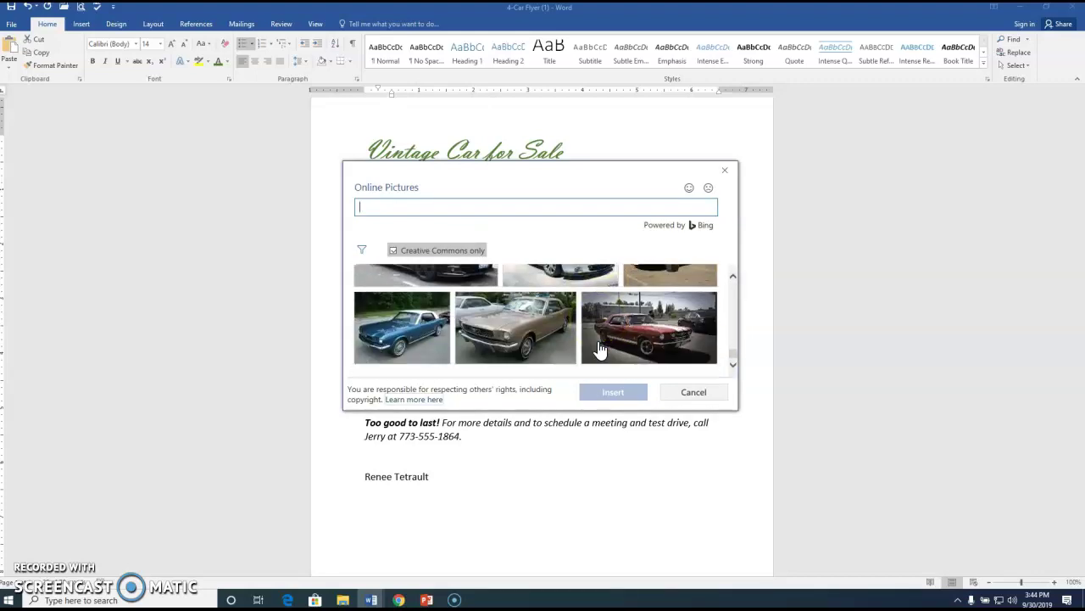
{"action": "scroll", "coordinate": [599, 348], "scroll_direction": "down", "scroll_amount": 6}
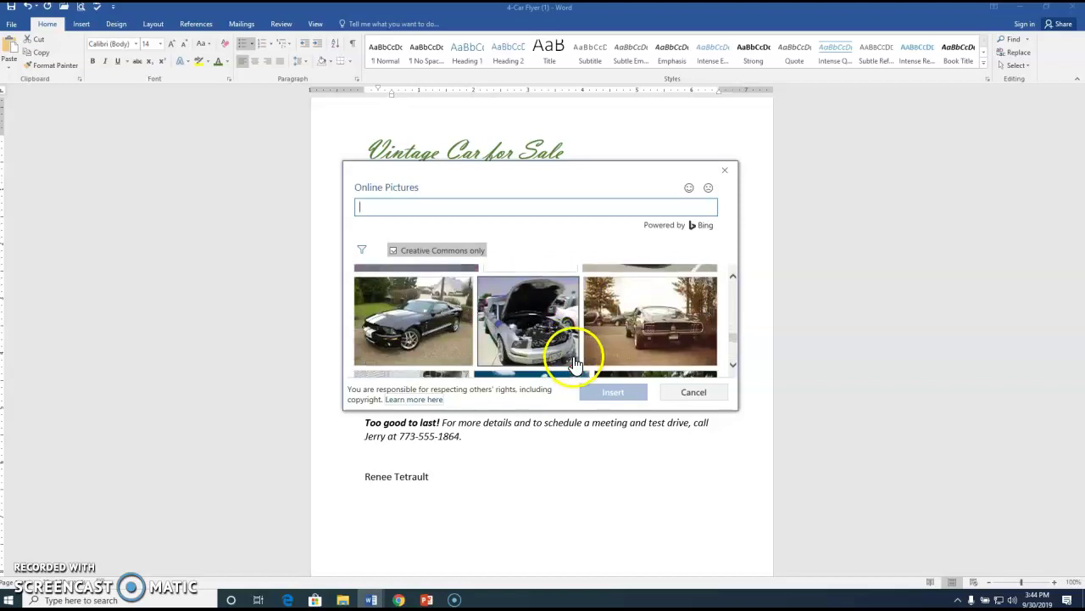
{"action": "scroll", "coordinate": [572, 363], "scroll_direction": "down", "scroll_amount": 3}
Search 'mustang logo' and insert the Mustang logo as the bullet picture.
{"action": "left_click", "coordinate": [402, 210]}
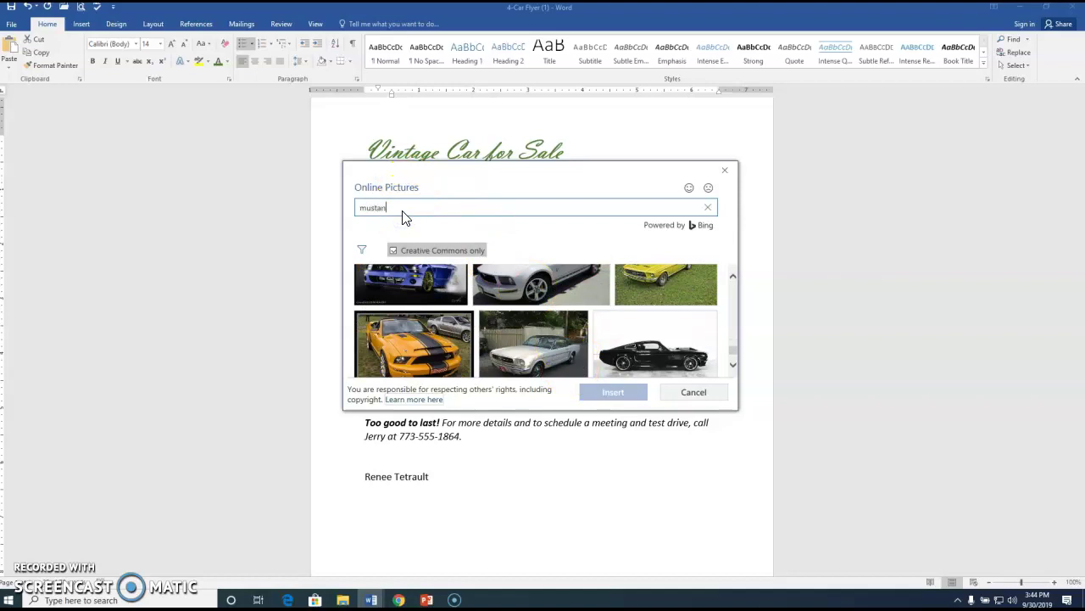
{"action": "type", "text": "mustang logo"}
{"action": "key", "text": "Return"}
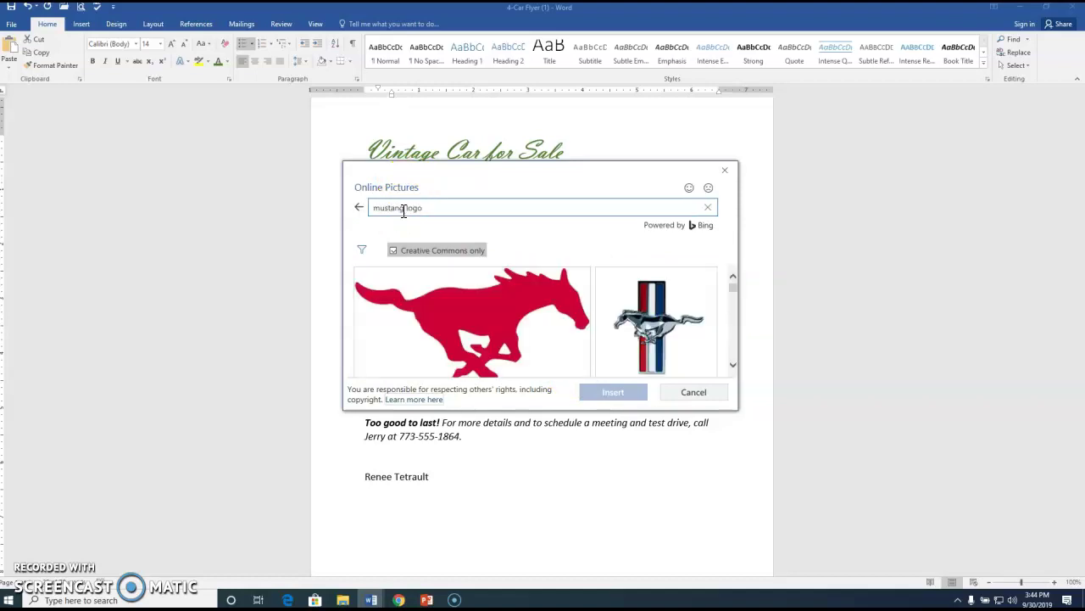
{"action": "scroll", "coordinate": [594, 339], "scroll_direction": "down", "scroll_amount": 1}
{"action": "scroll", "coordinate": [571, 346], "scroll_direction": "up", "scroll_amount": 1}
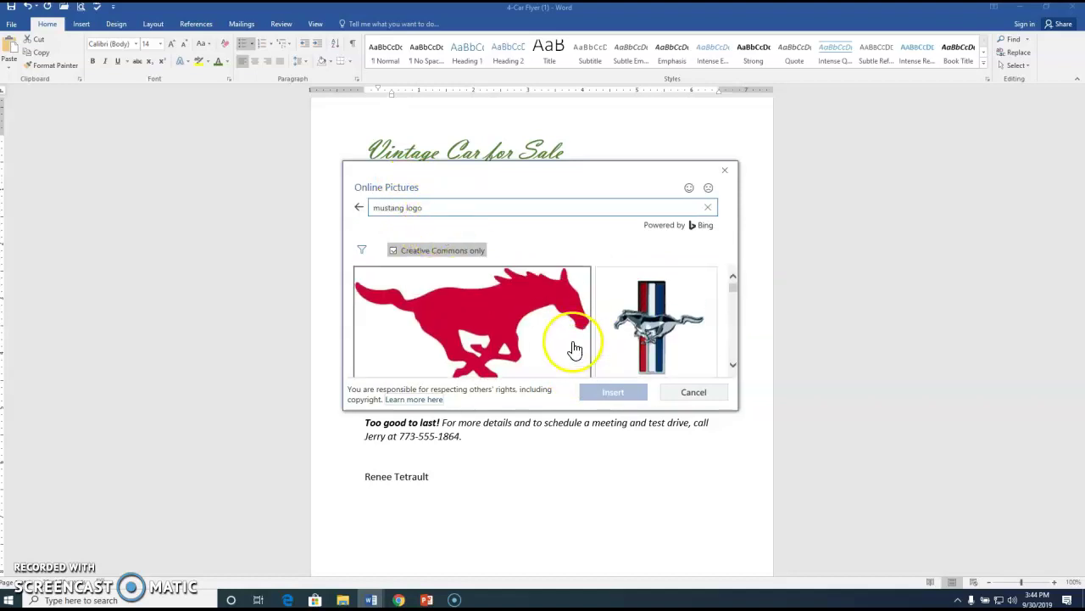
{"action": "left_click", "coordinate": [661, 339]}
{"action": "left_click", "coordinate": [626, 397]}
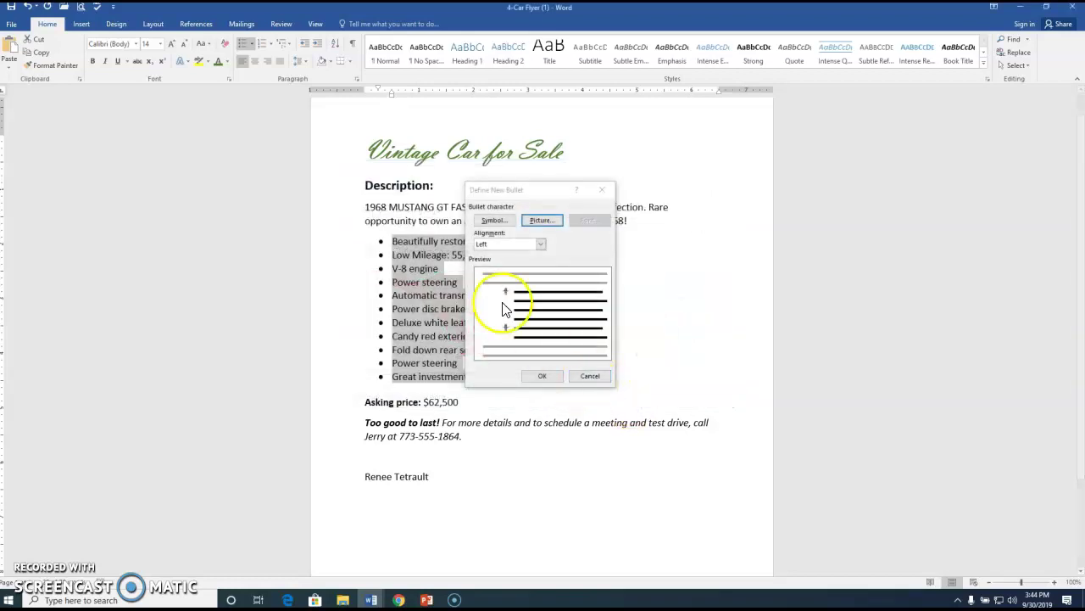
Apply the Mustang logo bullets and grow them twice to 18 pt.
{"action": "left_click", "coordinate": [537, 376]}
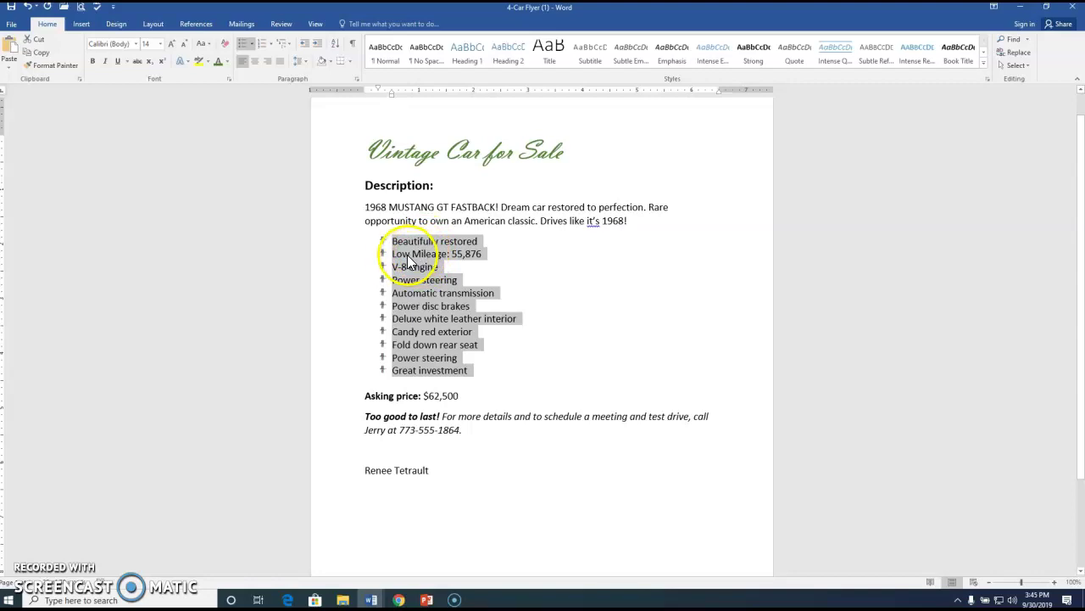
{"action": "left_click", "coordinate": [383, 268]}
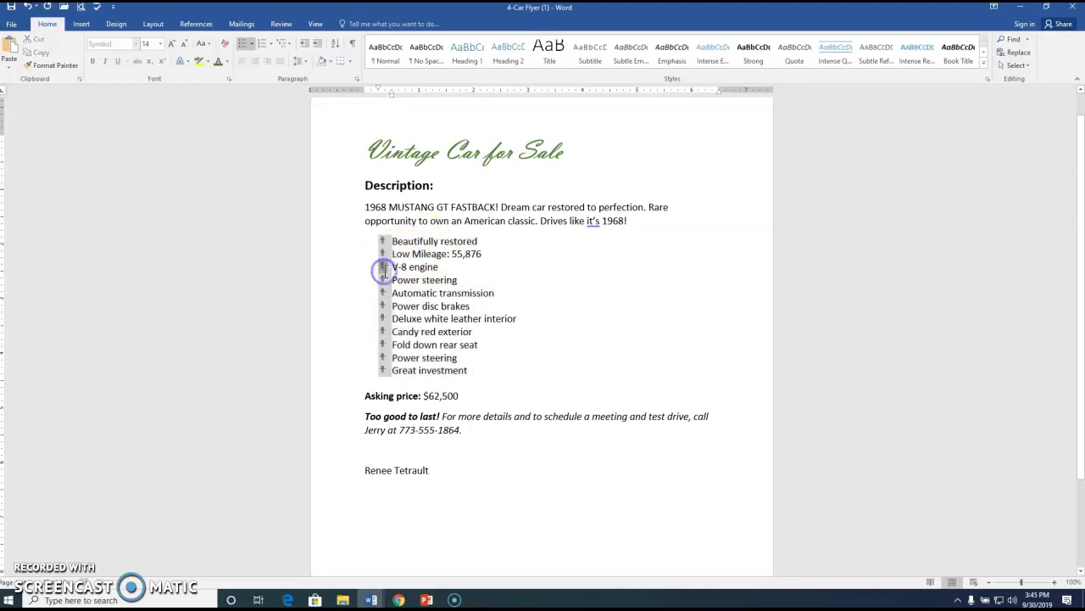
{"action": "left_click", "coordinate": [169, 44]}
{"action": "left_click", "coordinate": [169, 44]}
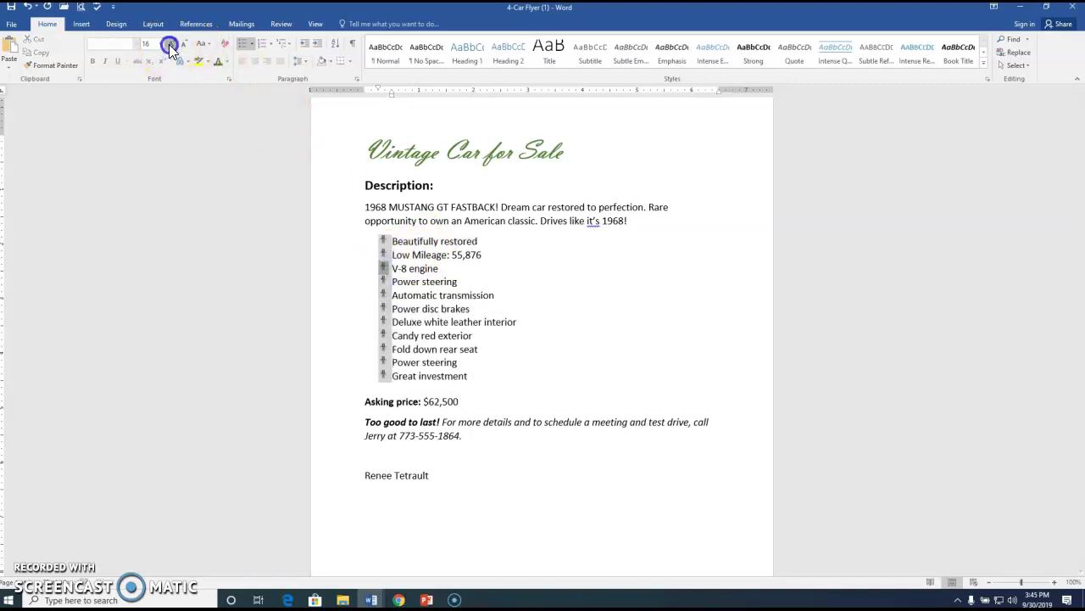
{"action": "left_click", "coordinate": [487, 332]}
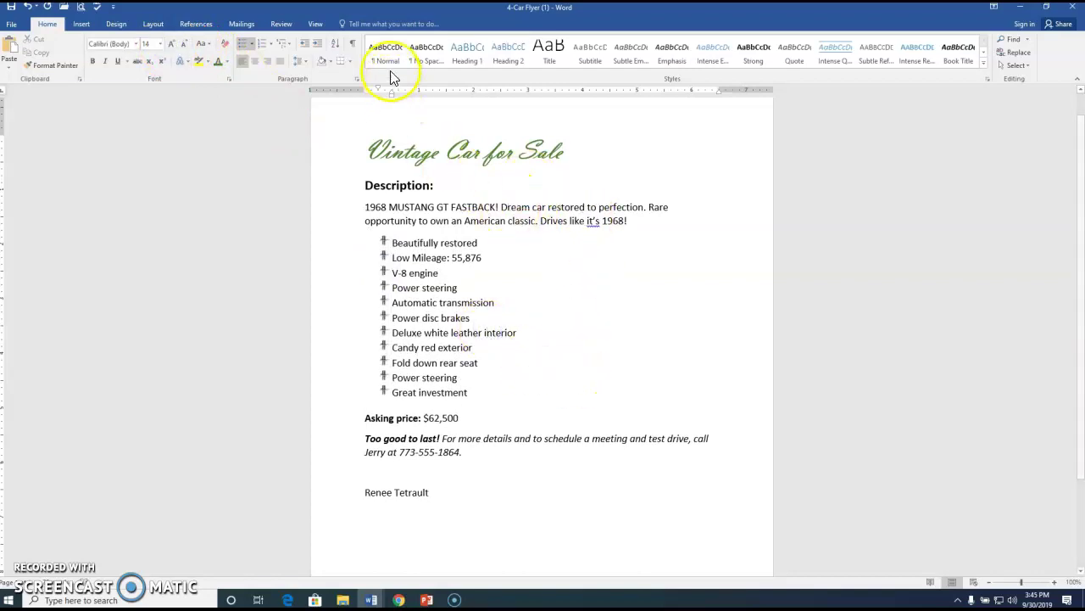
{"action": "left_click", "coordinate": [314, 24]}
Switch to One Page view and set the page orientation to Landscape.
{"action": "left_click", "coordinate": [259, 42]}
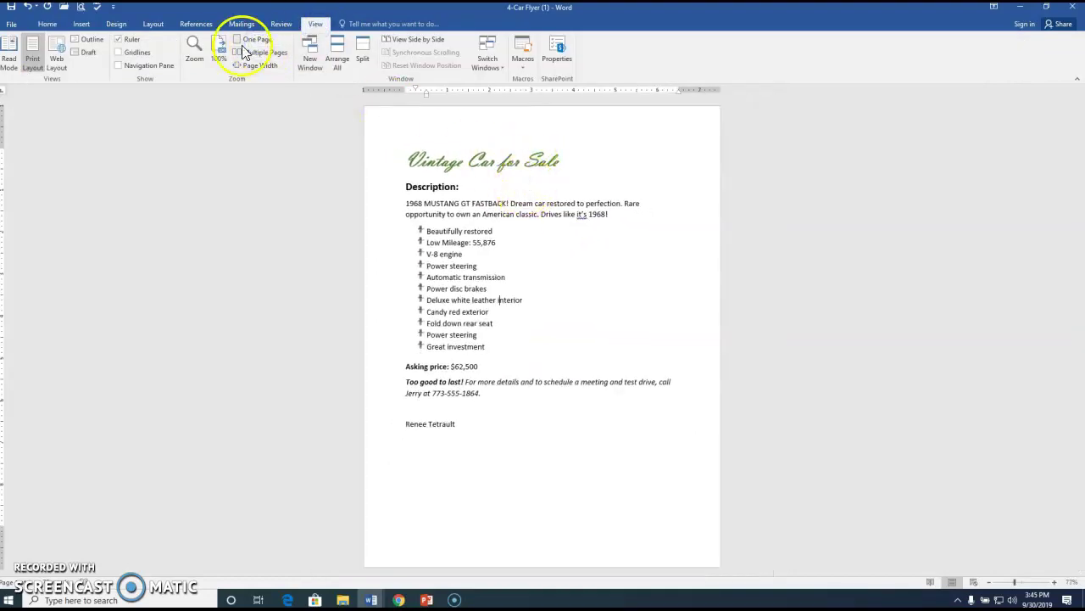
{"action": "left_click", "coordinate": [154, 25]}
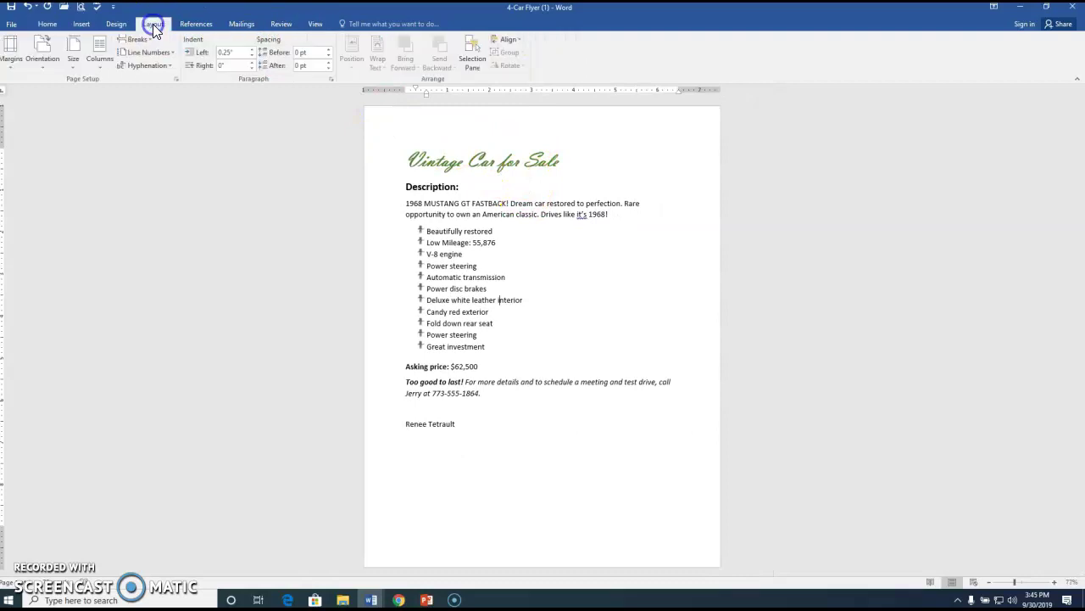
{"action": "left_click", "coordinate": [42, 56]}
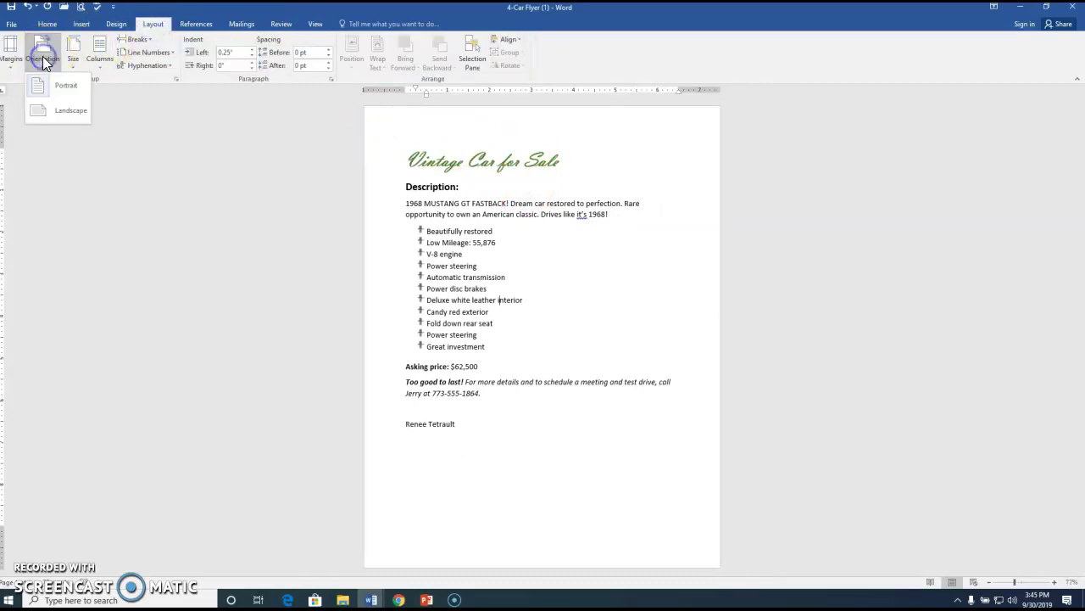
{"action": "left_click", "coordinate": [54, 109]}
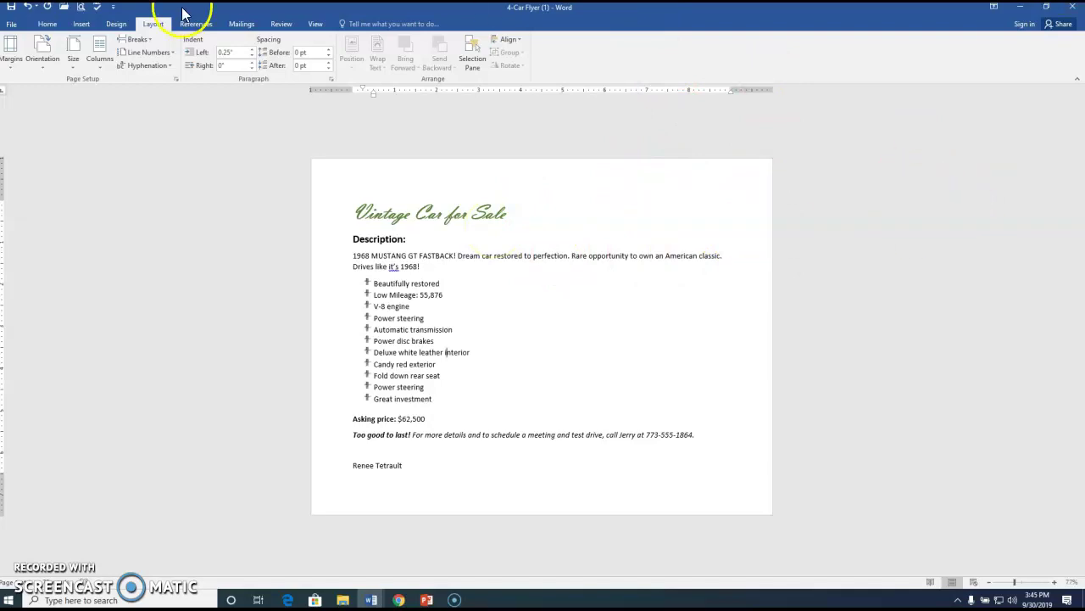
{"action": "left_click", "coordinate": [112, 24]}
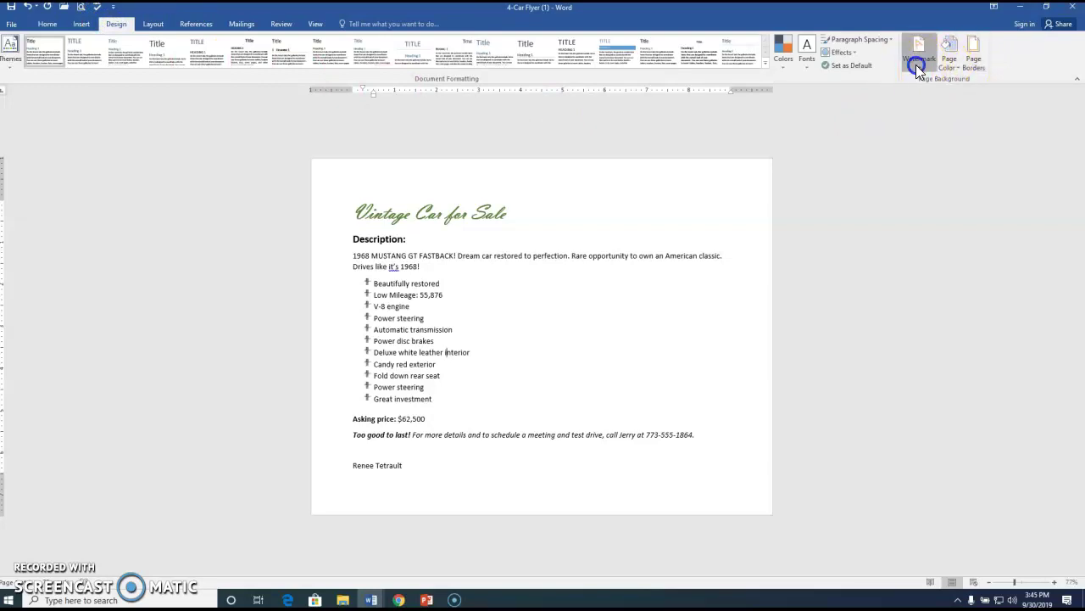
Open Custom Watermark, choose Picture watermark, and start an online picture selection.
{"action": "left_click", "coordinate": [915, 64]}
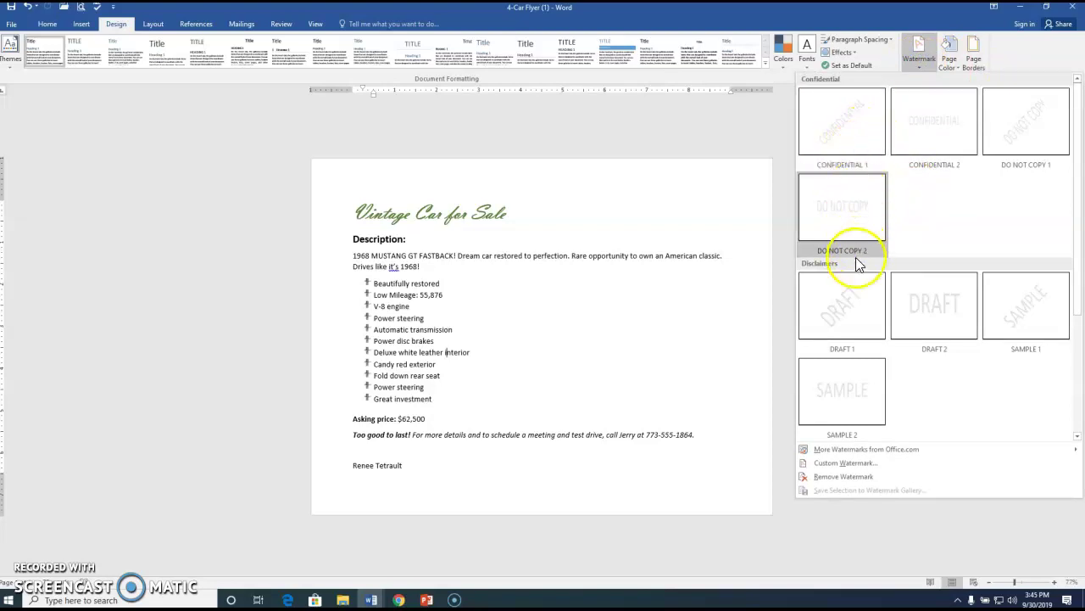
{"action": "left_click", "coordinate": [836, 464]}
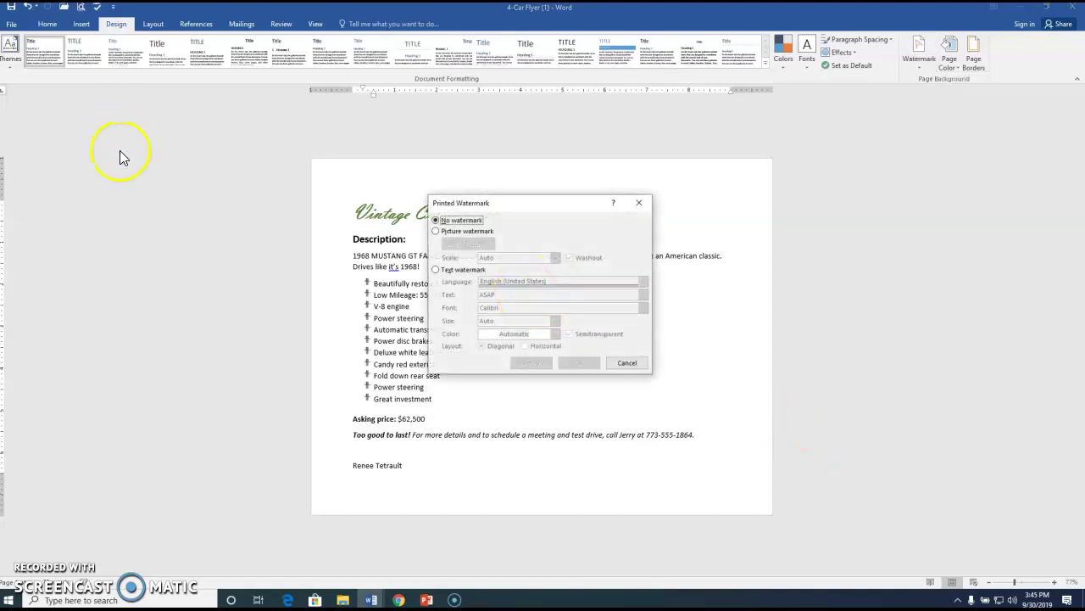
{"action": "left_click", "coordinate": [436, 231]}
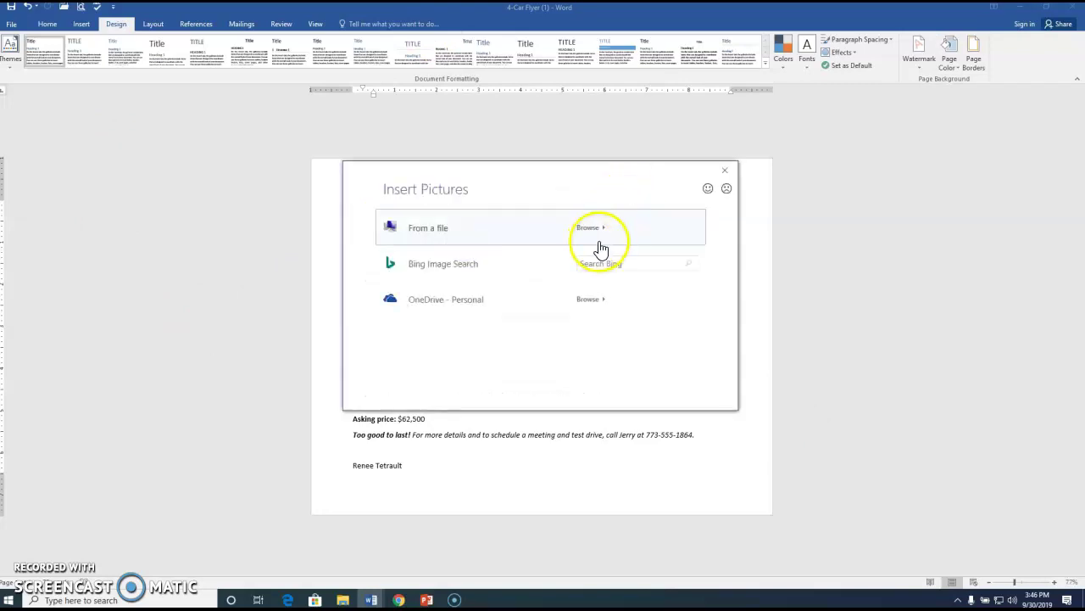
{"action": "left_click", "coordinate": [600, 263]}
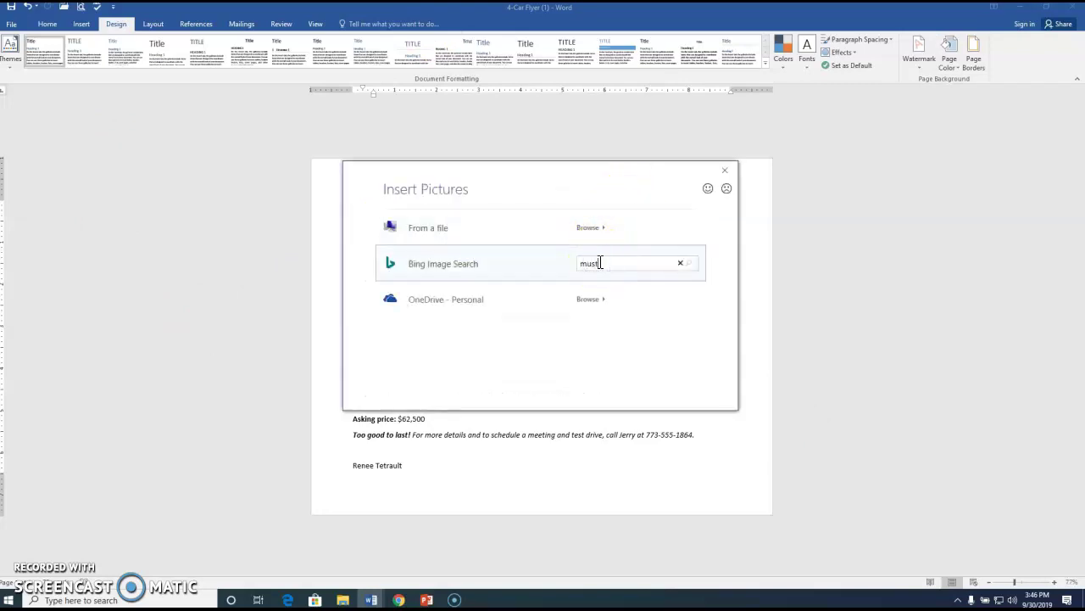
Search Bing for 'mustang sports car' and pick the black Mustang photo.
{"action": "type", "text": "mustang sports car"}
{"action": "key", "text": "Return"}
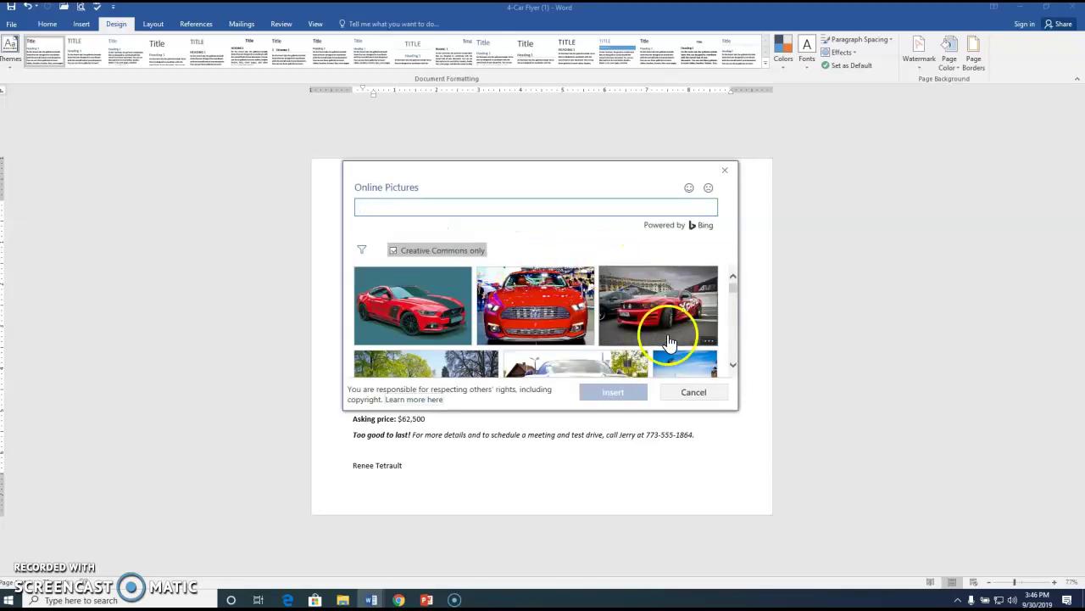
{"action": "left_click", "coordinate": [734, 365]}
{"action": "left_click", "coordinate": [733, 364]}
{"action": "left_click", "coordinate": [734, 365]}
{"action": "left_click", "coordinate": [734, 365]}
{"action": "left_click", "coordinate": [734, 365]}
{"action": "left_click", "coordinate": [734, 364]}
{"action": "left_click", "coordinate": [734, 365]}
{"action": "left_click", "coordinate": [733, 365]}
{"action": "left_click", "coordinate": [734, 364]}
{"action": "left_click", "coordinate": [733, 365]}
{"action": "left_click", "coordinate": [734, 364]}
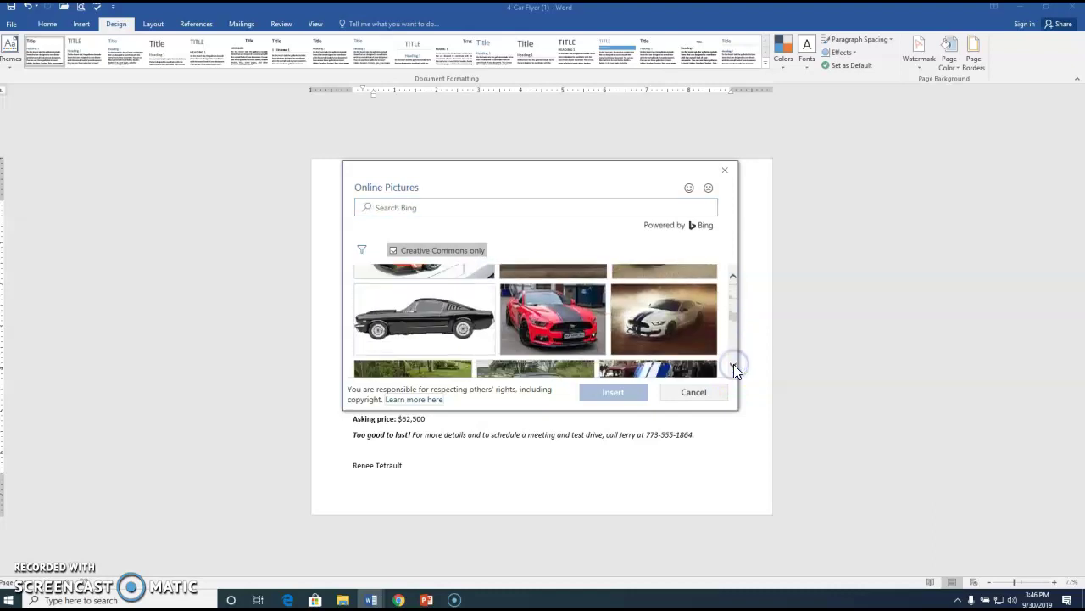
{"action": "left_click", "coordinate": [462, 350]}
Insert the black Mustang as the watermark with Washout unchecked and apply it.
{"action": "left_click", "coordinate": [610, 394]}
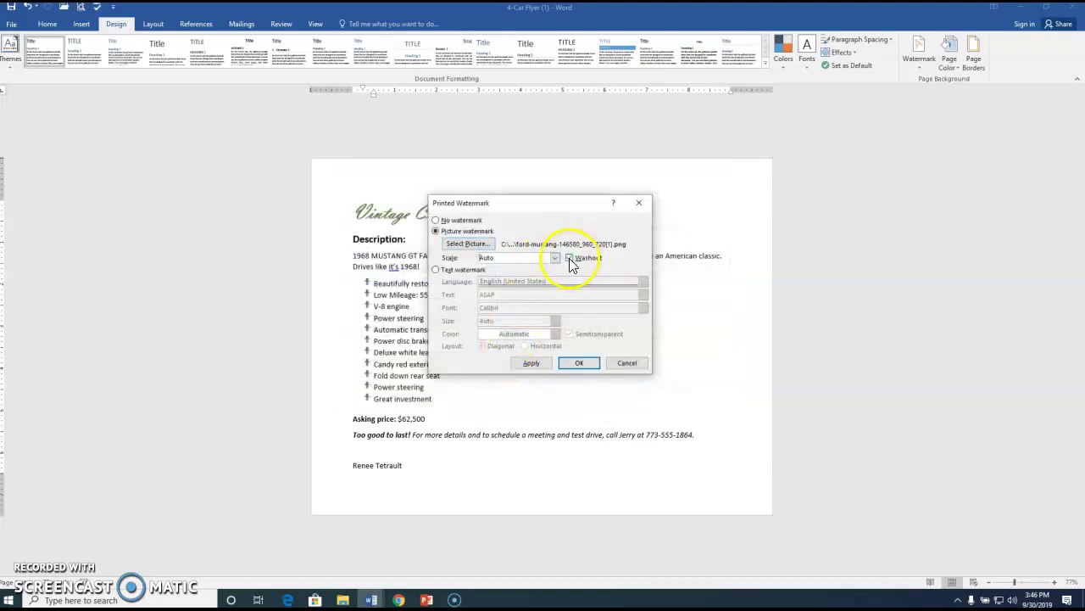
{"action": "left_click", "coordinate": [569, 258]}
{"action": "left_click_drag", "start_coordinate": [541, 205], "coordinate": [135, 151]}
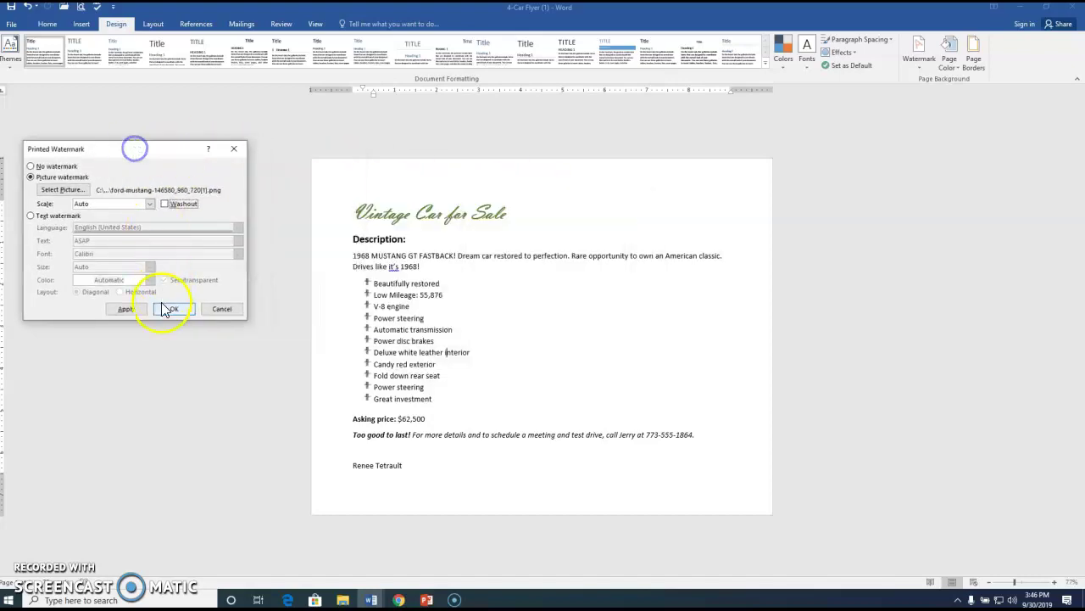
{"action": "left_click", "coordinate": [138, 310]}
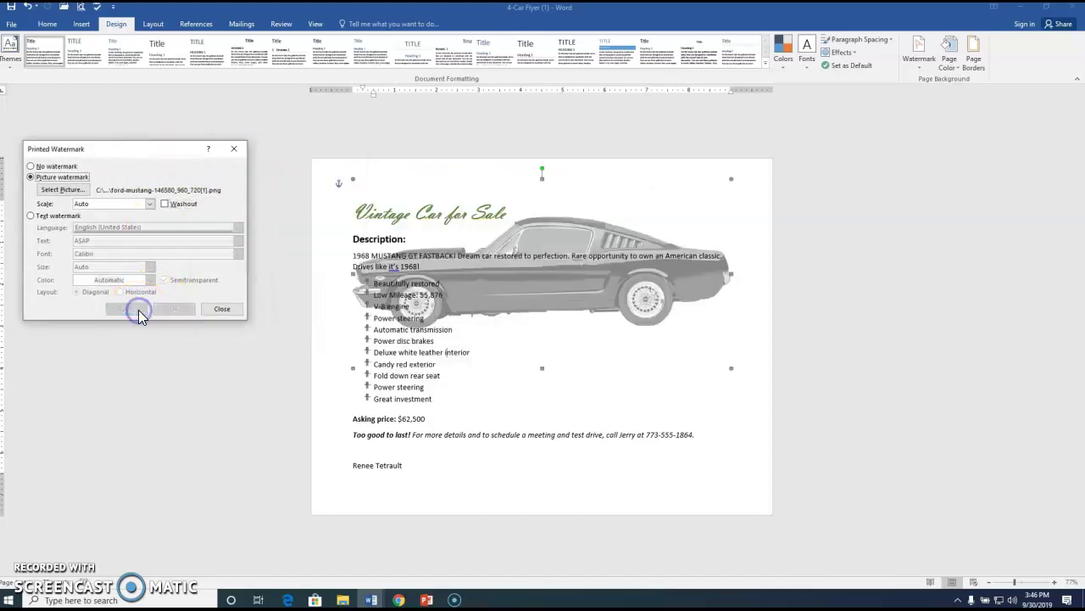
Set the watermark scale to 100%, try 200%, return to 100%, and close.
{"action": "left_click", "coordinate": [151, 207]}
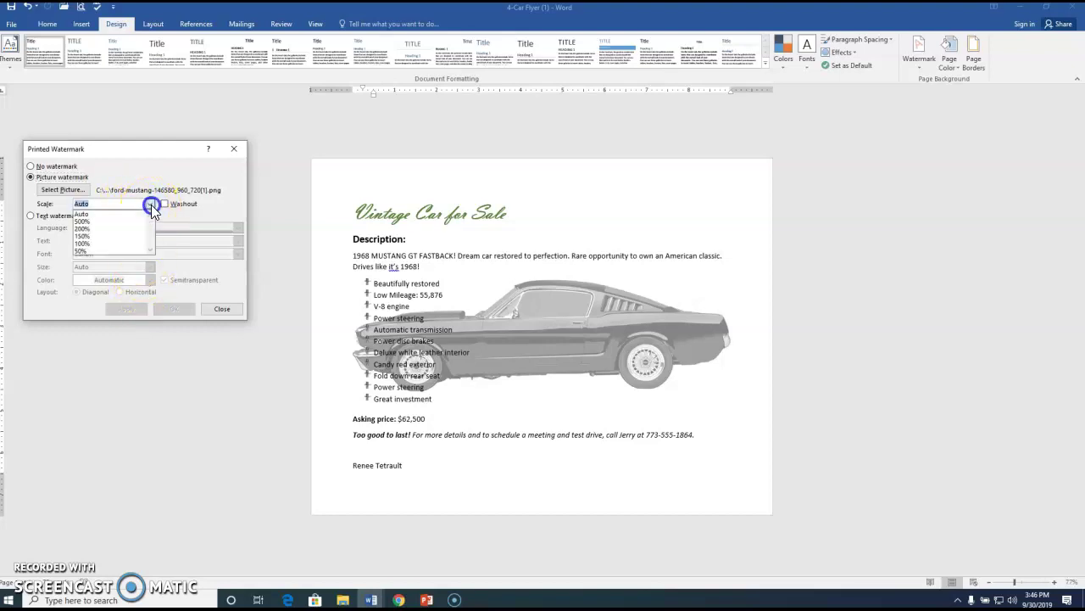
{"action": "left_click", "coordinate": [112, 244]}
{"action": "left_click", "coordinate": [128, 309]}
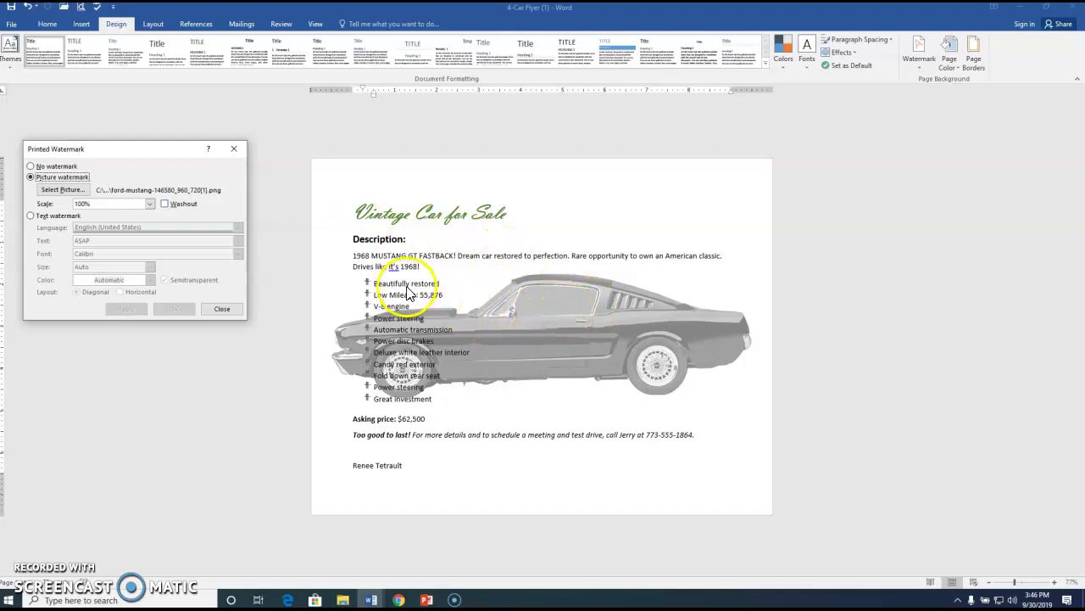
{"action": "left_click", "coordinate": [150, 203]}
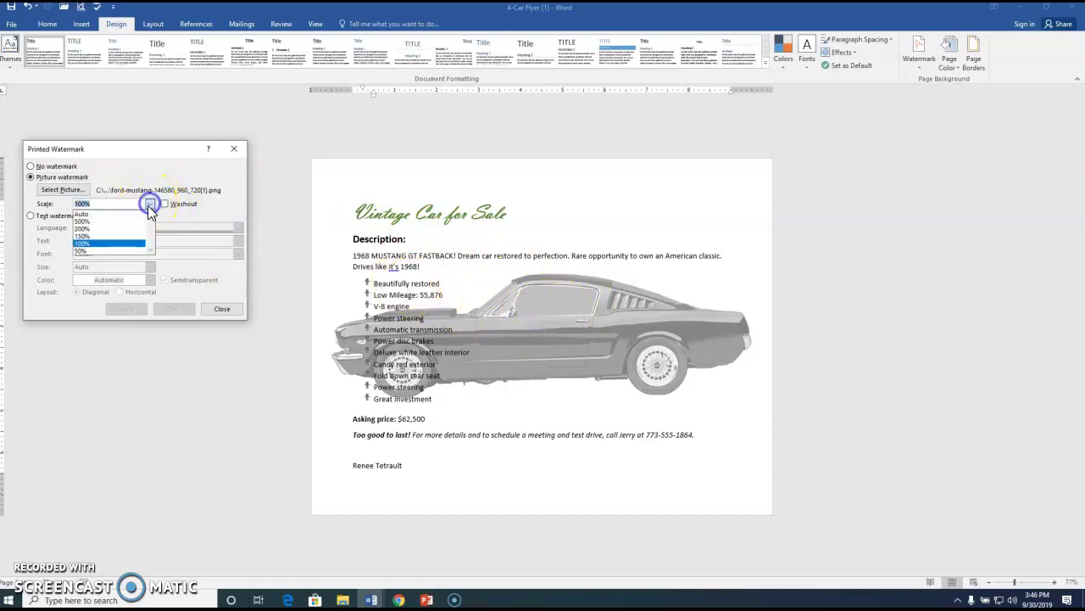
{"action": "left_click", "coordinate": [129, 225]}
{"action": "left_click", "coordinate": [125, 308]}
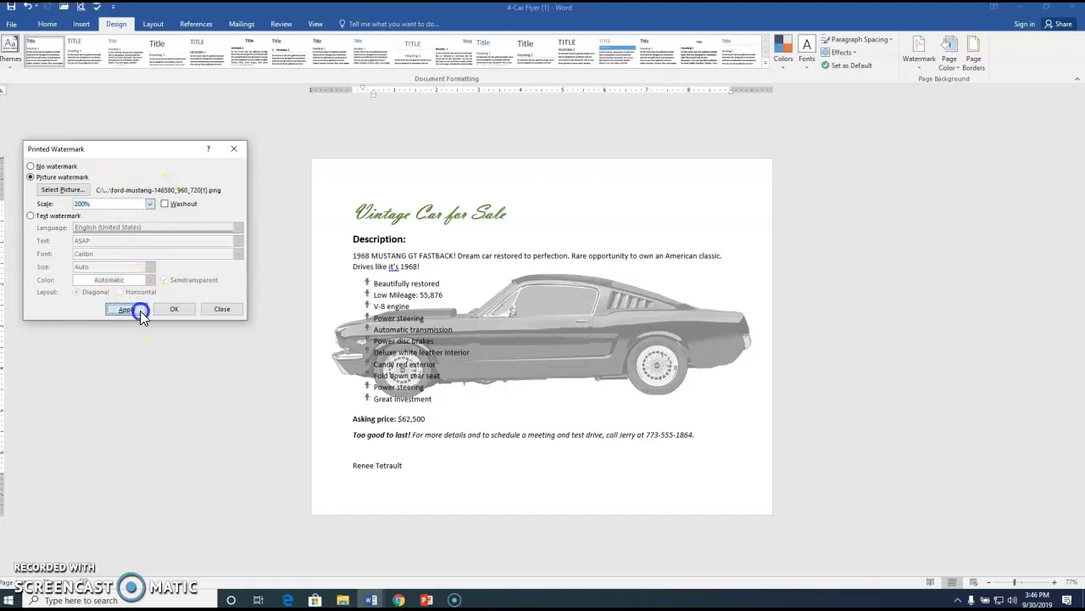
{"action": "left_click", "coordinate": [150, 204]}
{"action": "left_click", "coordinate": [119, 242]}
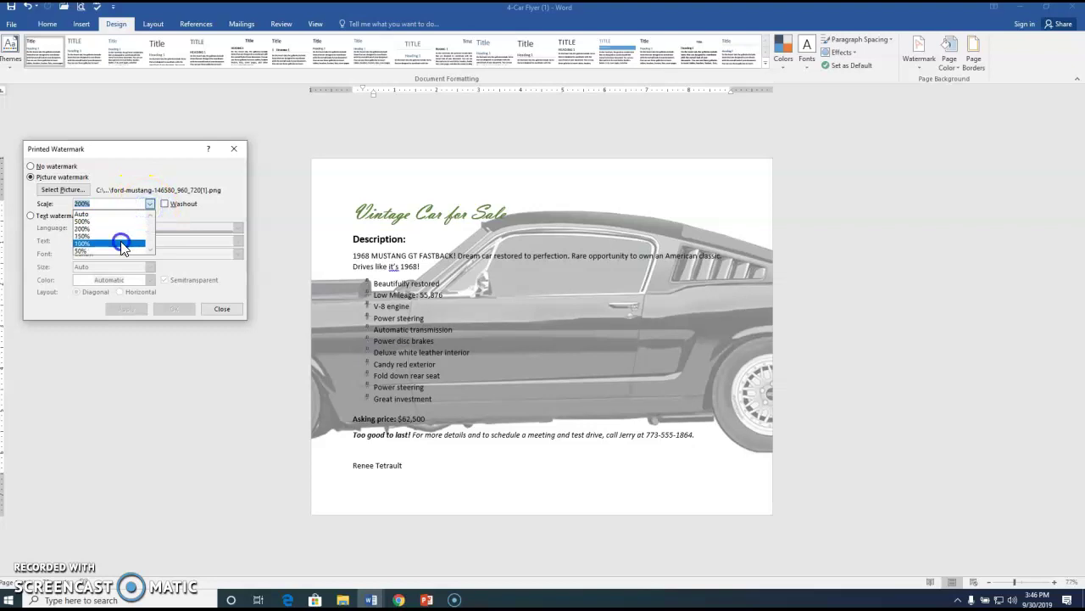
{"action": "left_click", "coordinate": [127, 309]}
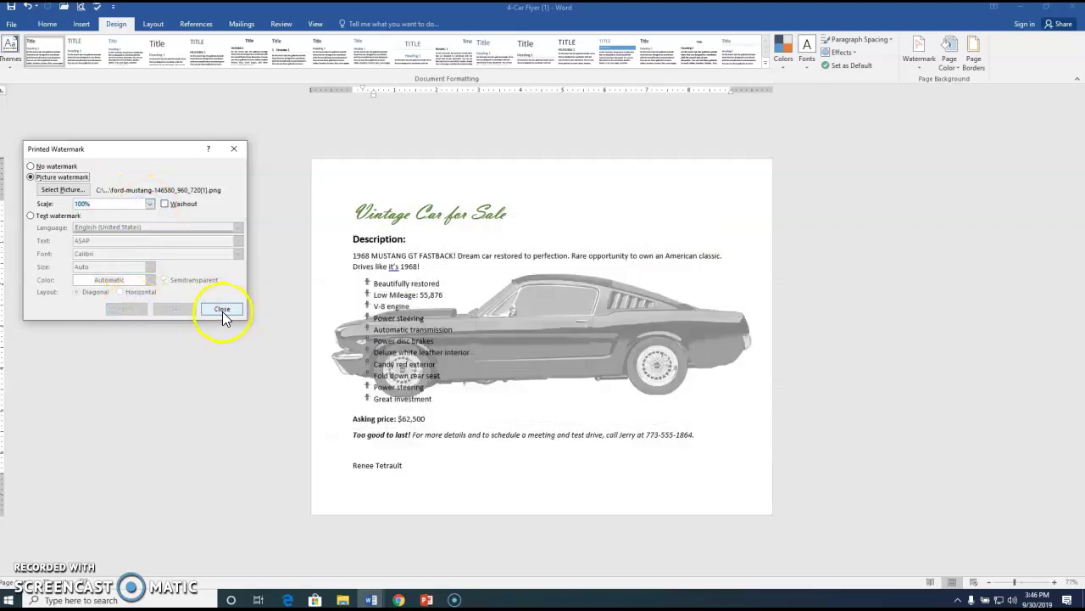
{"action": "left_click", "coordinate": [222, 311]}
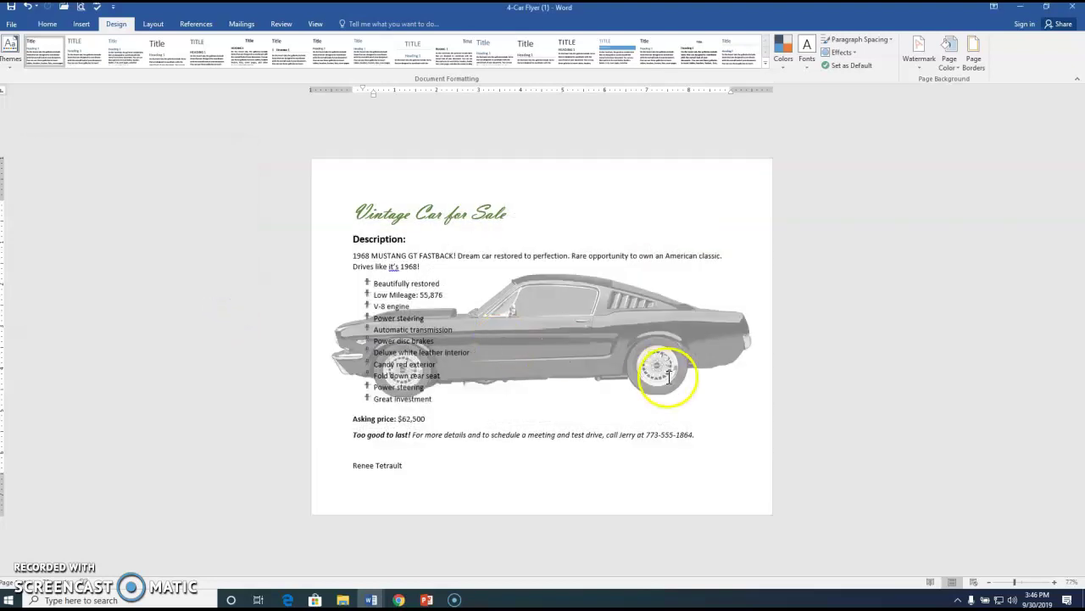